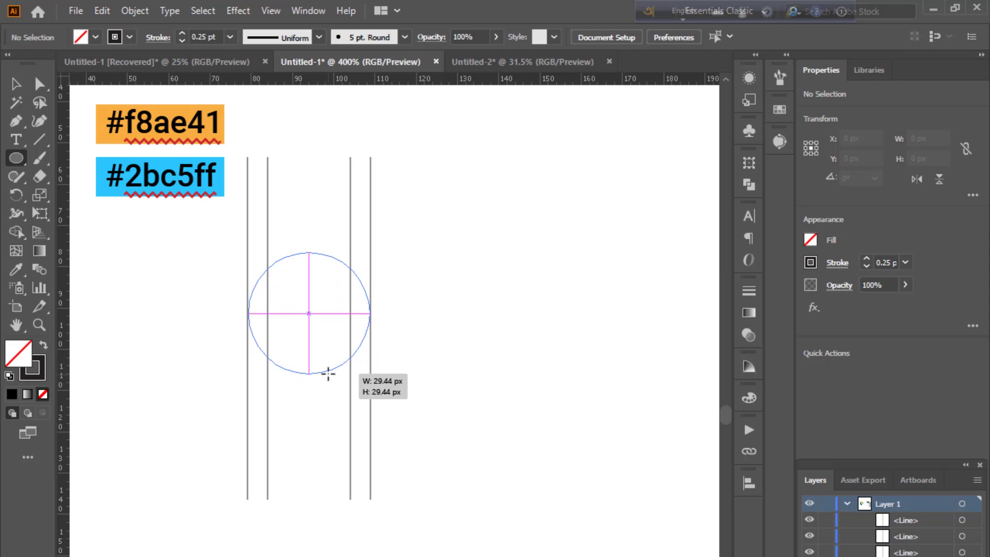
Draw a circle about 29.69 px wide between the outer vertical lines and add a concentric copy scaled to about 20.69 px.
left_click_drag(328, 374, 328, 374)
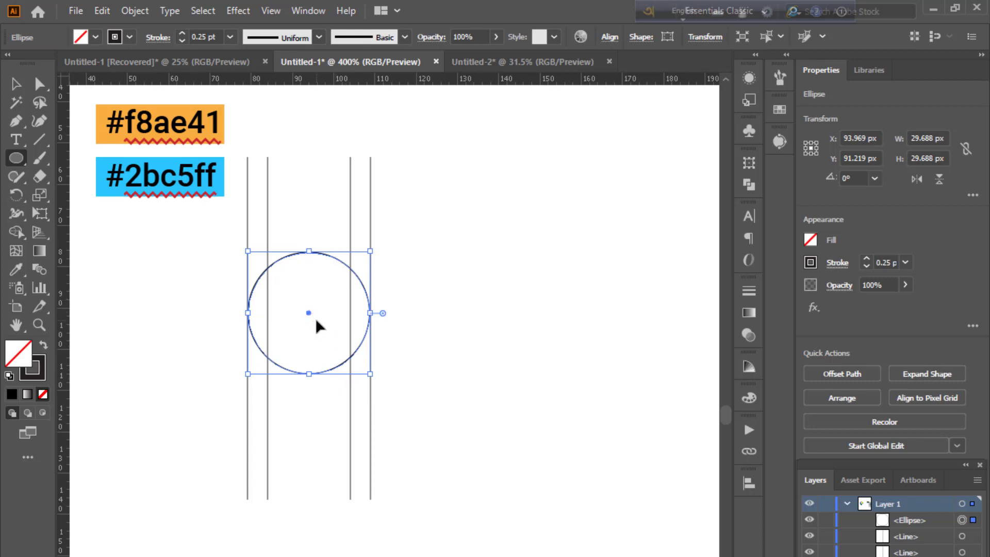
key("ctrl+c")
key("ctrl+f")
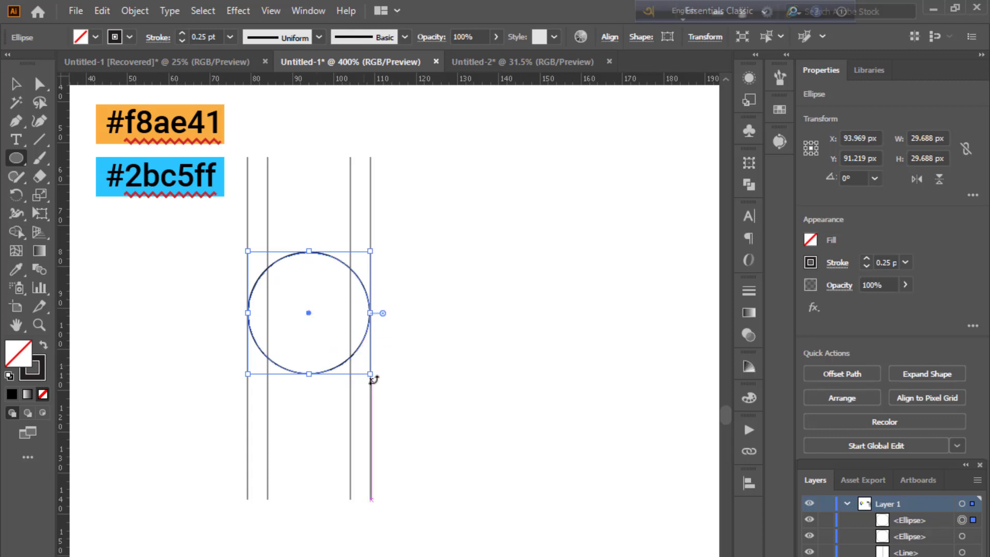
left_click_drag(370, 374, 351, 365)
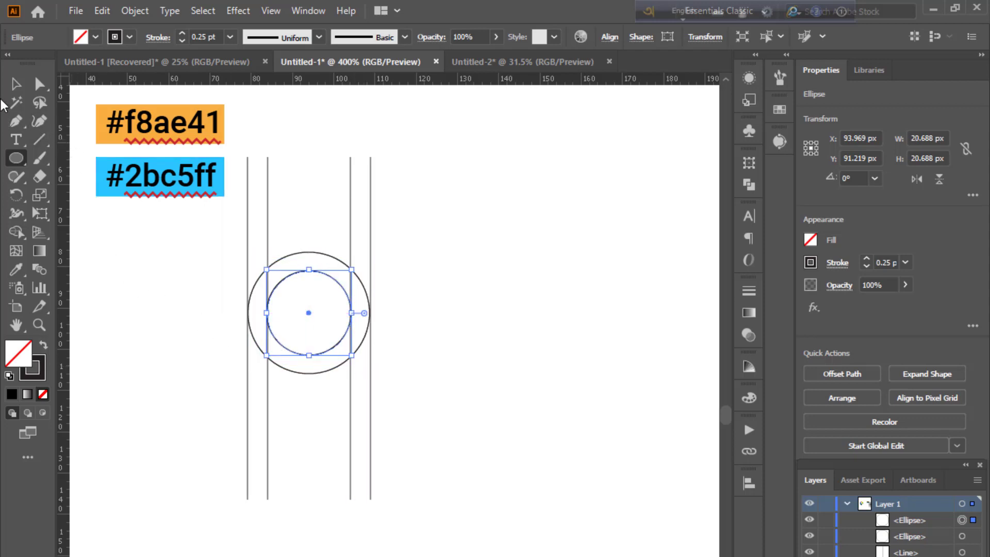
left_click(16, 84)
left_click(361, 454)
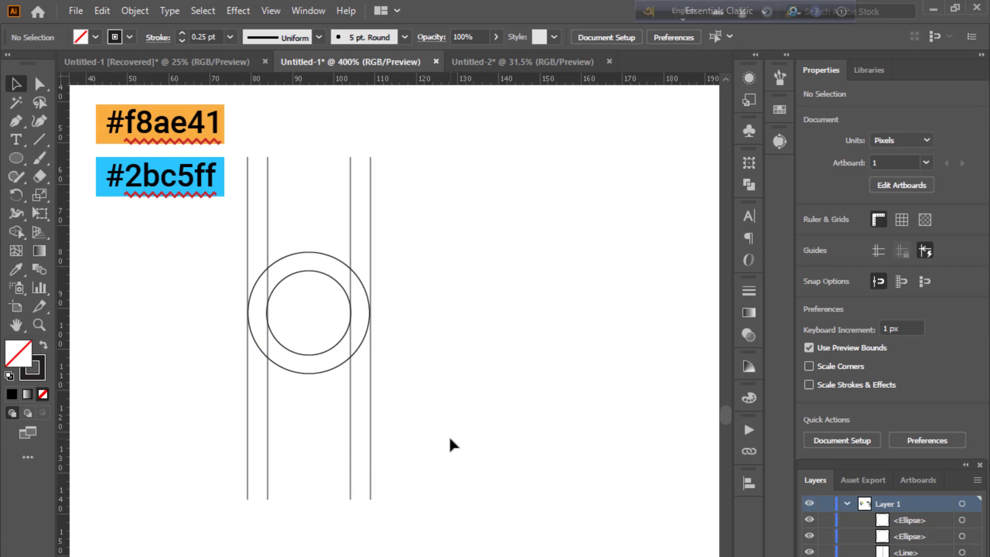
Nudge the inner circle so its centre sits at X 94.031 px, between the two inner vertical lines.
key("ctrl+equal")
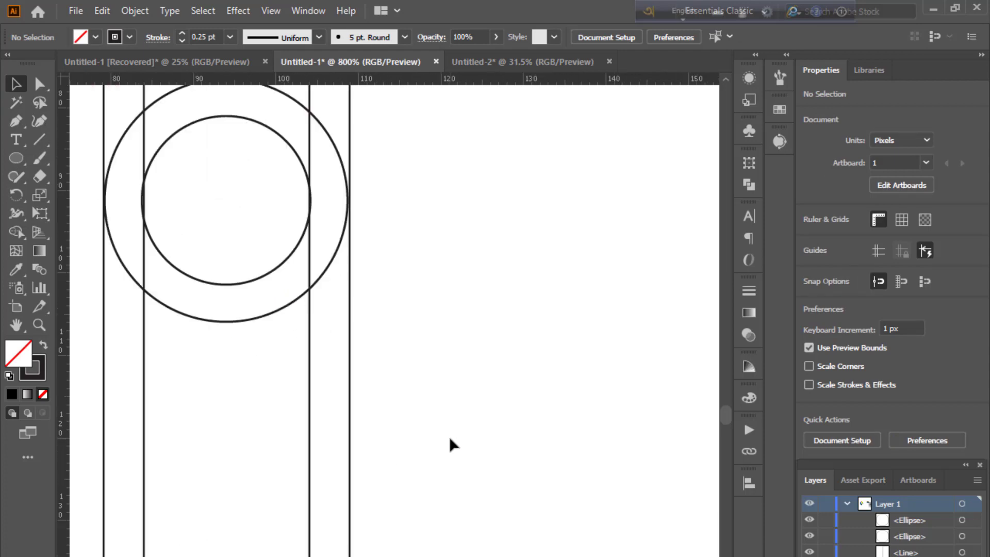
left_click_drag(449, 437, 585, 505)
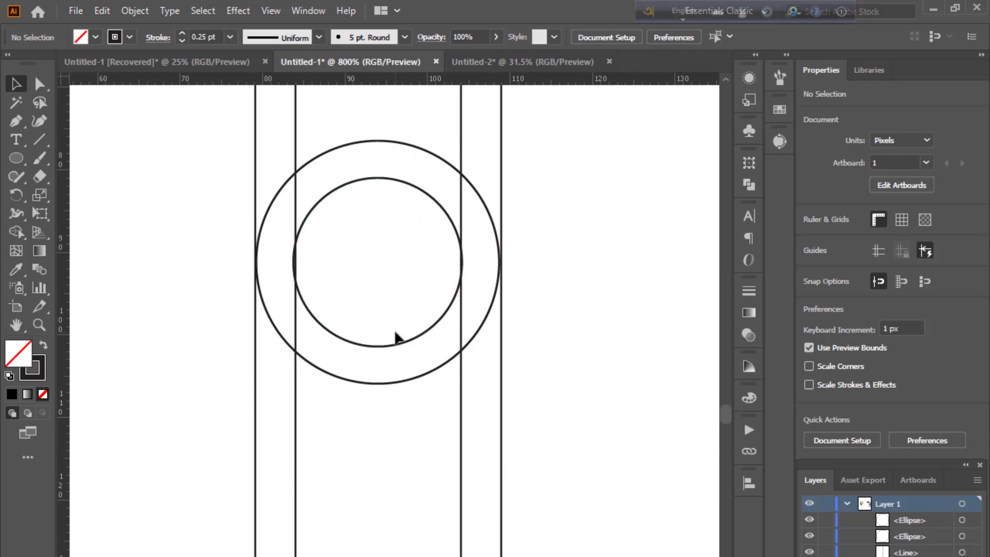
left_click(401, 347)
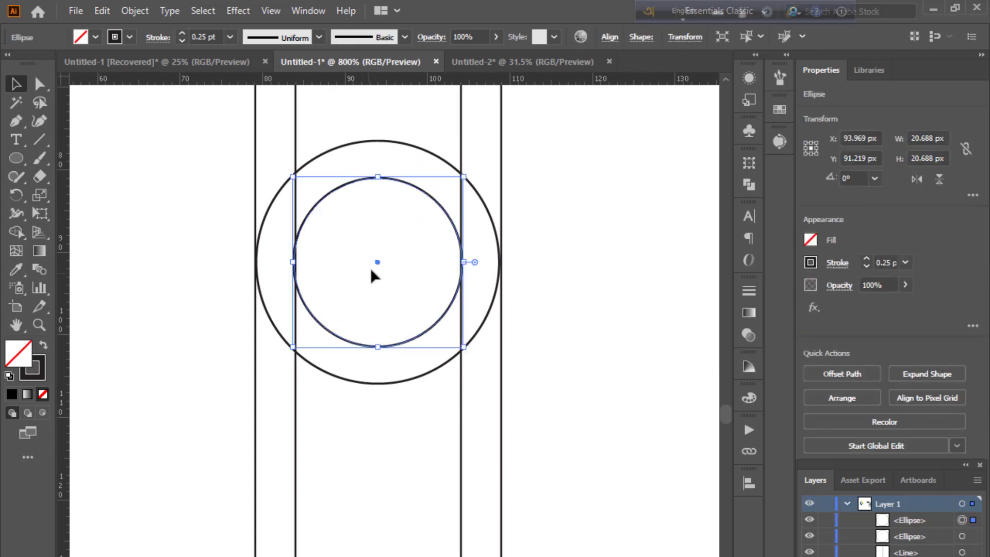
left_click_drag(378, 261, 378, 262)
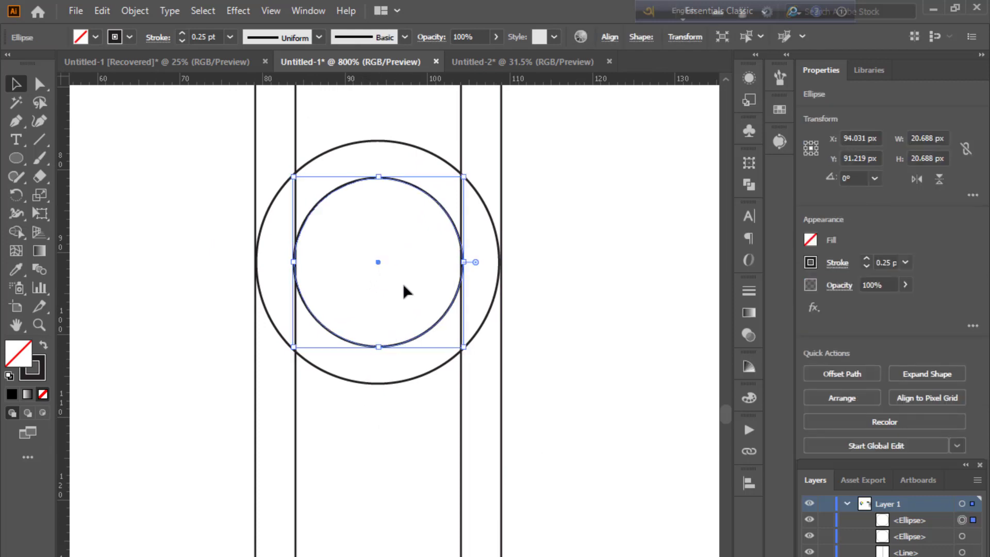
left_click(554, 332)
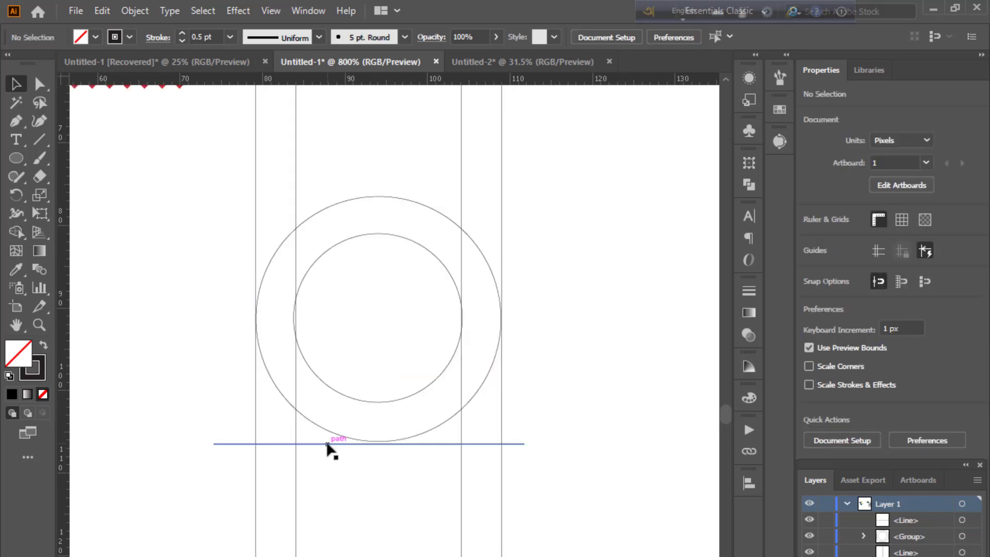
Duplicate the horizontal line beneath the circles to a position just above the outer circle.
left_click(327, 444)
left_click_drag(328, 444, 359, 206)
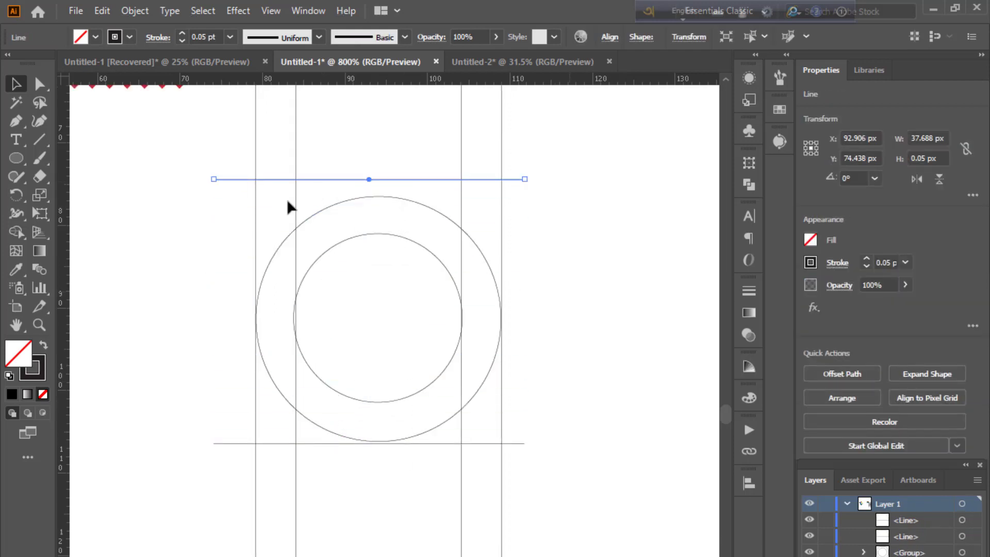
Select all circles and lines and use Shape Builder to merge the left ring section with the strip down to the lower horizontal line.
left_click_drag(186, 128, 536, 516)
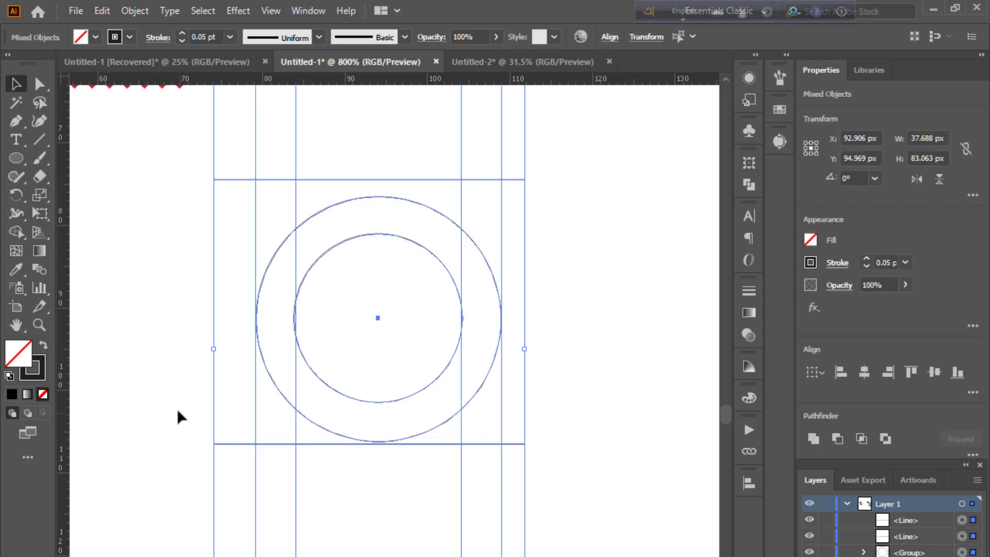
key("ctrl+minus")
left_click(20, 231)
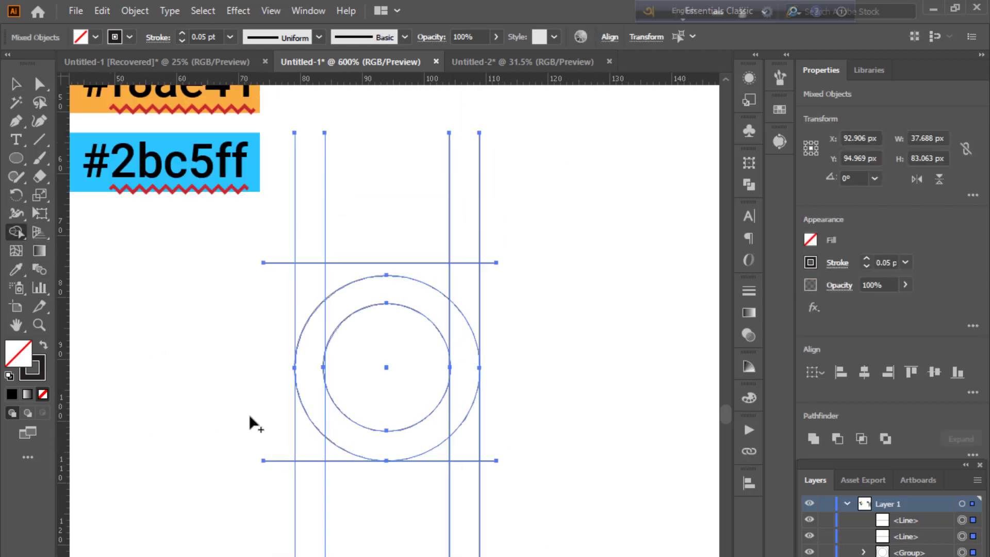
left_click_drag(311, 441, 310, 409)
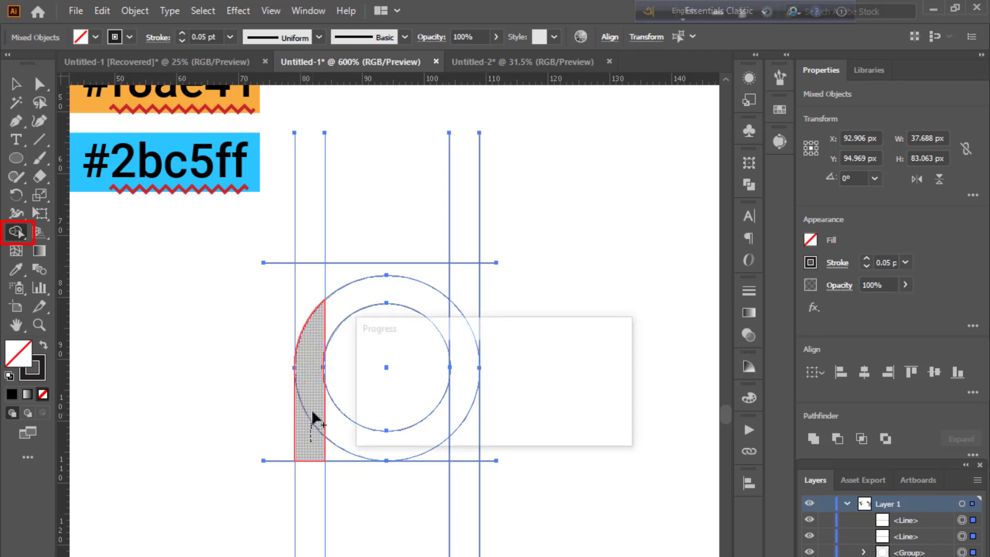
Merge the thin sliver of the inner circle that crosses the inner left line into the left leg with Shape Builder.
key("ctrl+plus")
key("ctrl+plus")
key("ctrl+plus")
key("ctrl+plus")
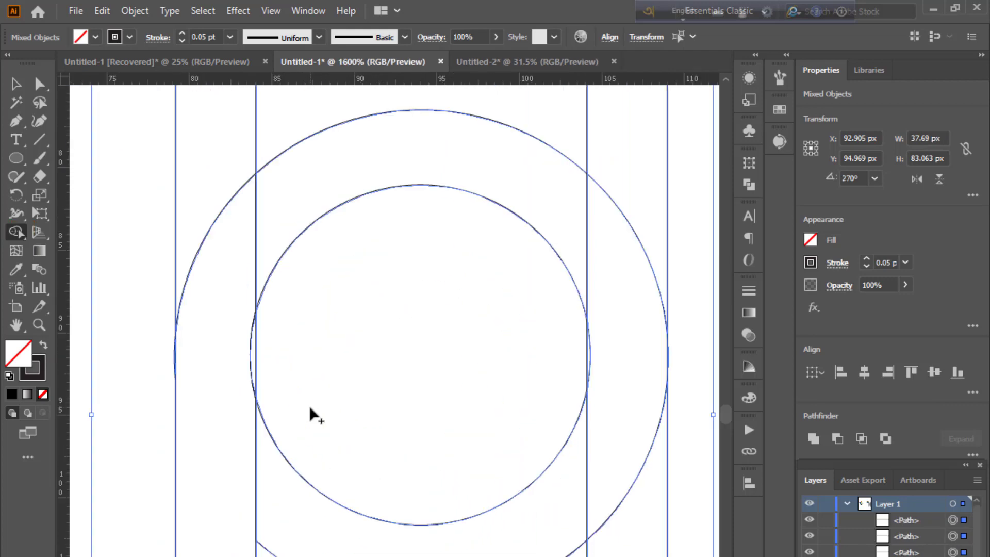
left_click_drag(258, 382, 369, 390)
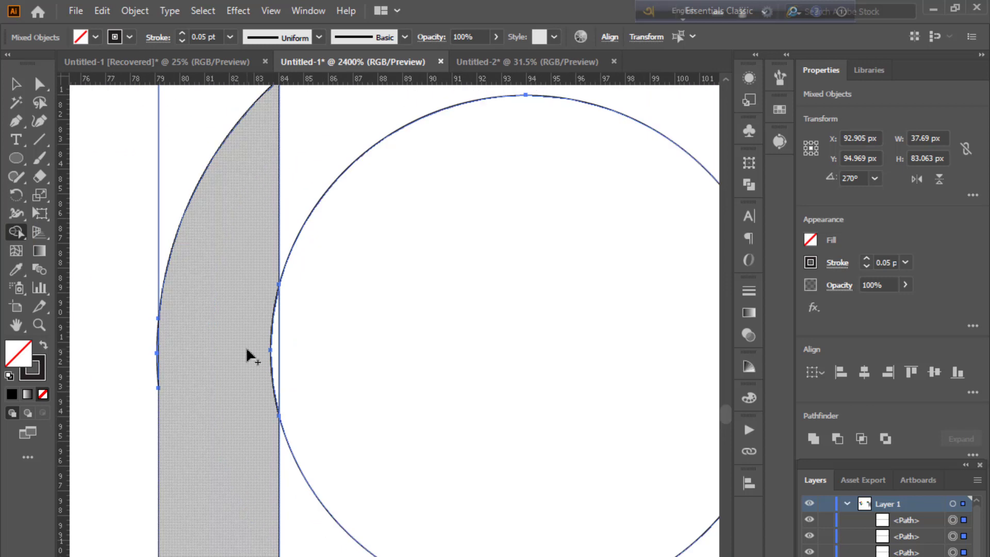
mouse_move(247, 350)
left_mouse_down()
mouse_move(277, 354)
mouse_move(269, 333)
left_mouse_up()
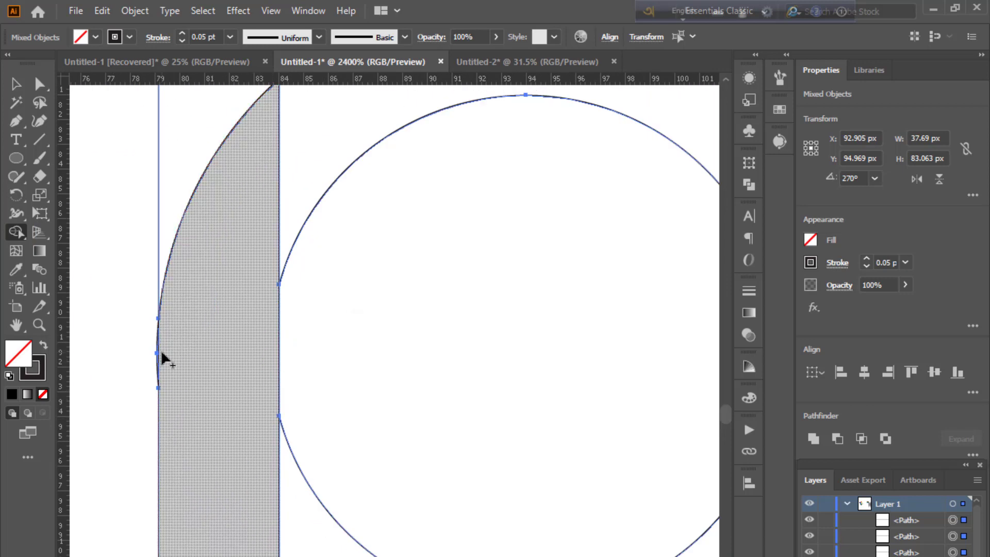
Merge the left leg with the ring's upper arc and right section, including the thin sliver at the inner right line.
scroll(199, 380, "up", 1)
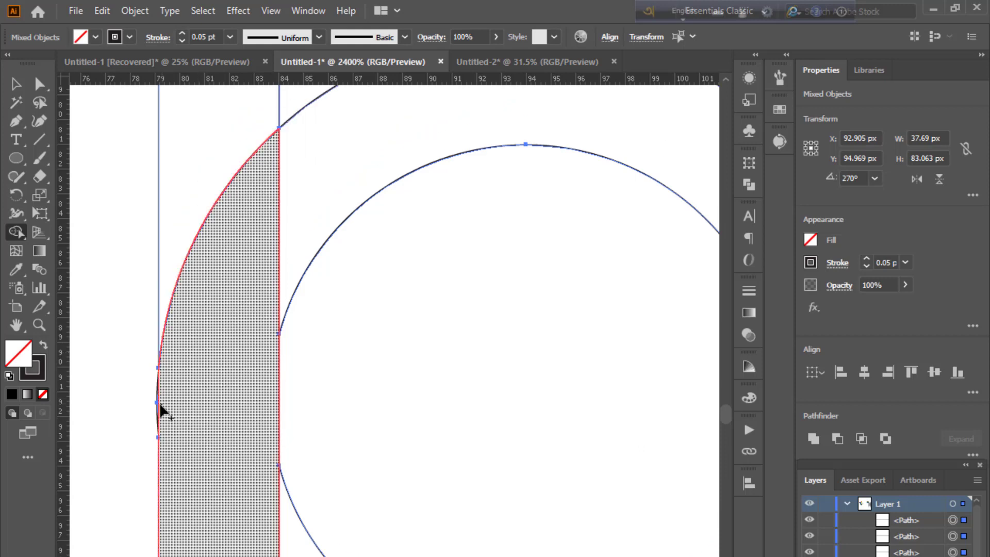
scroll(167, 411, "up", 1)
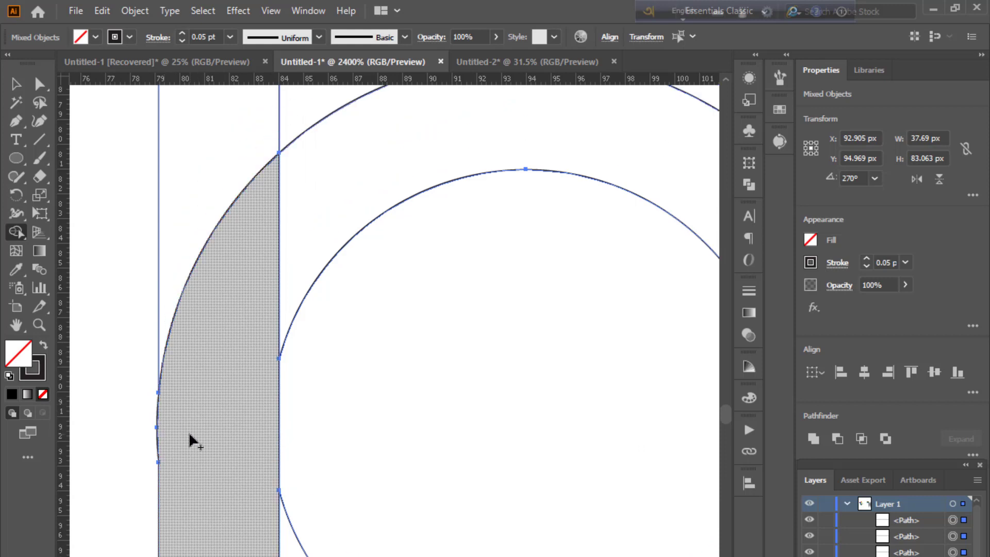
scroll(192, 438, "down", 3)
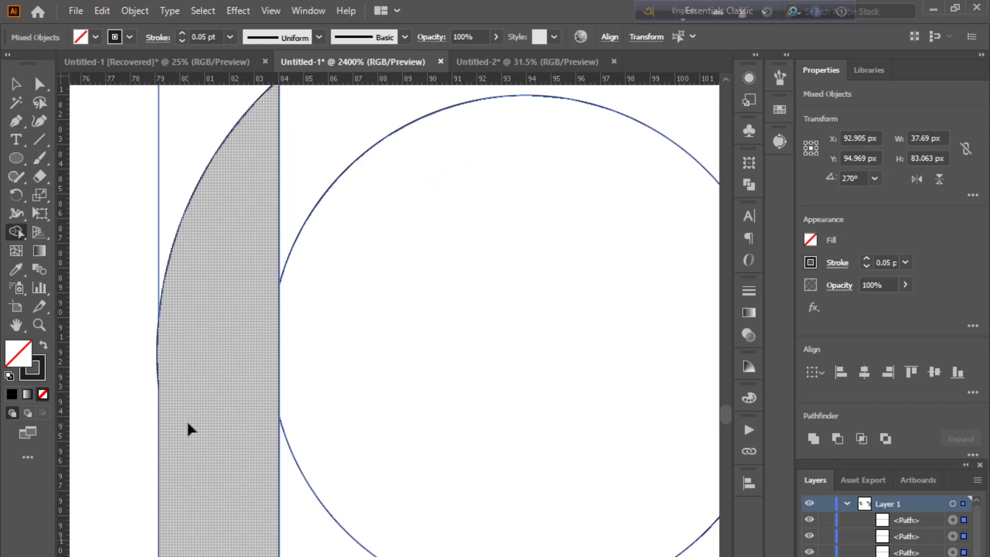
left_click_drag(203, 392, 128, 511)
mouse_move(193, 282)
left_mouse_down()
mouse_move(263, 258)
mouse_move(239, 292)
left_mouse_up()
left_click_drag(387, 361, 177, 328)
left_click_drag(447, 188, 531, 308)
mouse_move(492, 380)
left_mouse_down()
mouse_move(492, 416)
mouse_move(515, 413)
left_mouse_up()
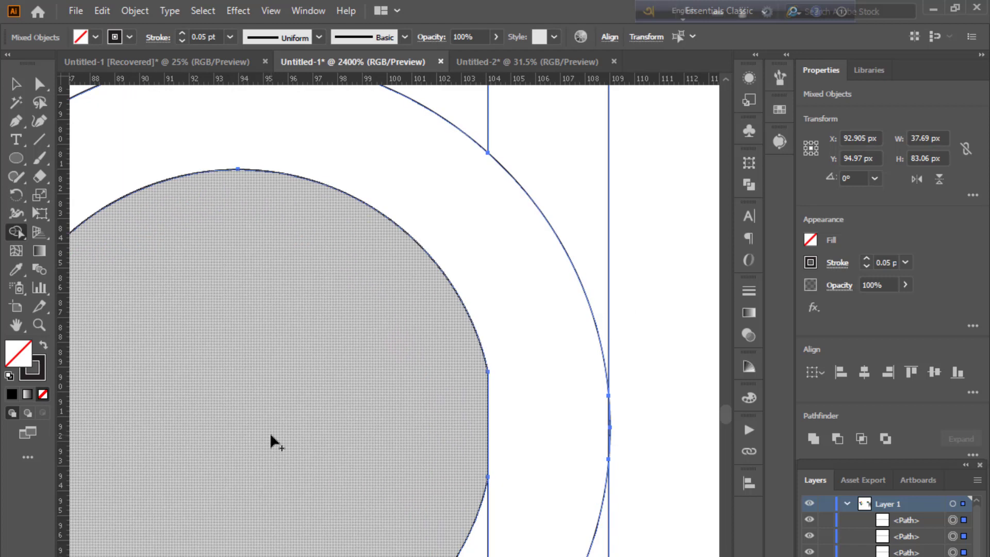
left_click_drag(431, 453, 497, 323)
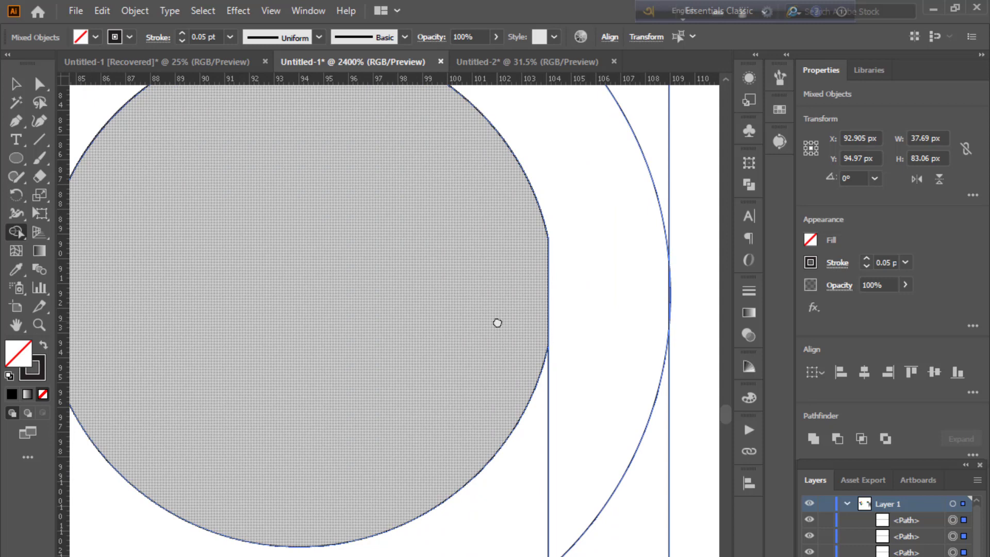
Extend the merged arch down its right side to form the right leg with Shape Builder, and deselect the artwork.
key("ctrl+minus")
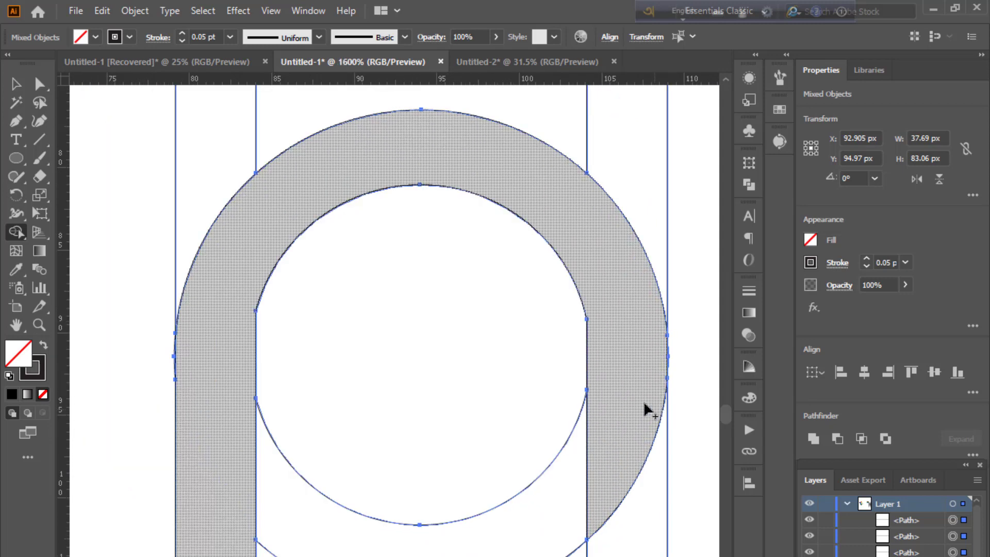
mouse_move(642, 403)
left_mouse_down()
mouse_move(659, 524)
mouse_move(638, 512)
left_mouse_up()
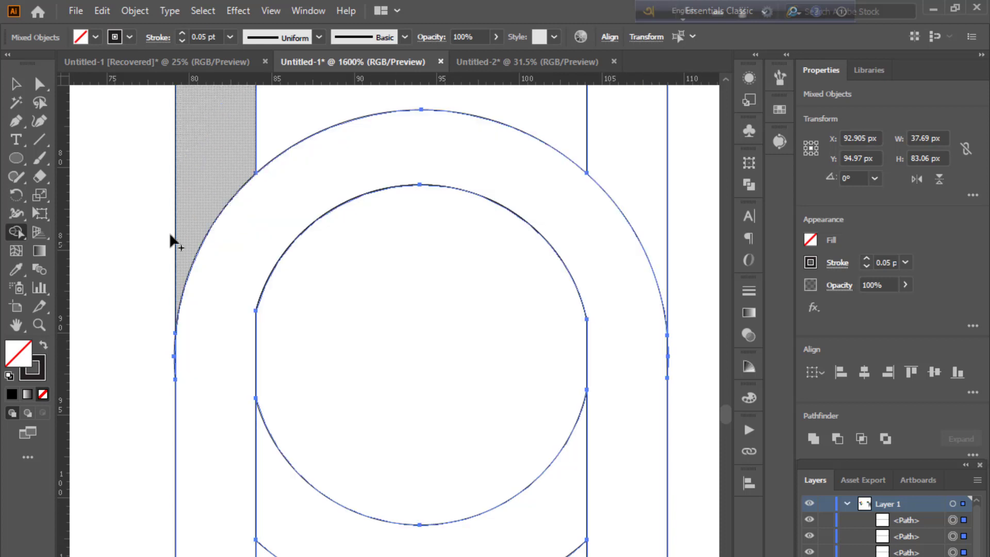
left_click(15, 84)
left_click(343, 311)
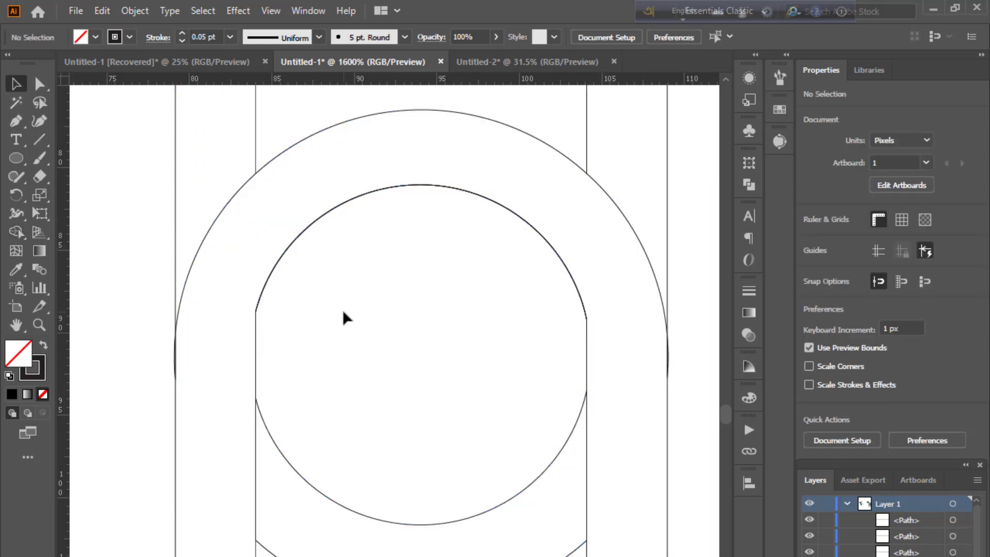
left_click(253, 332)
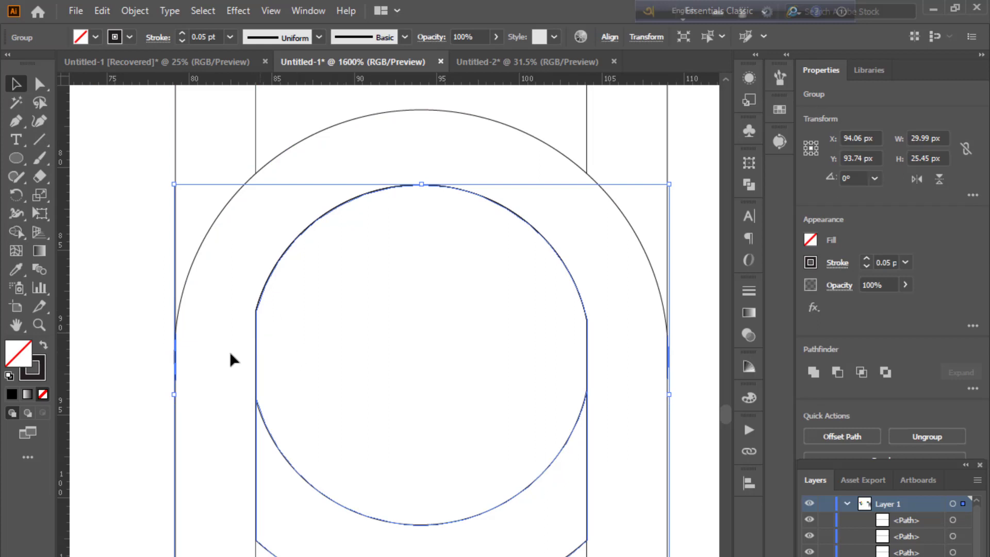
left_click(44, 350)
key("ctrl+z")
left_click(120, 331)
Swap the fill and stroke of the merged arch shape so it has a solid black fill and no outline.
left_click(196, 253)
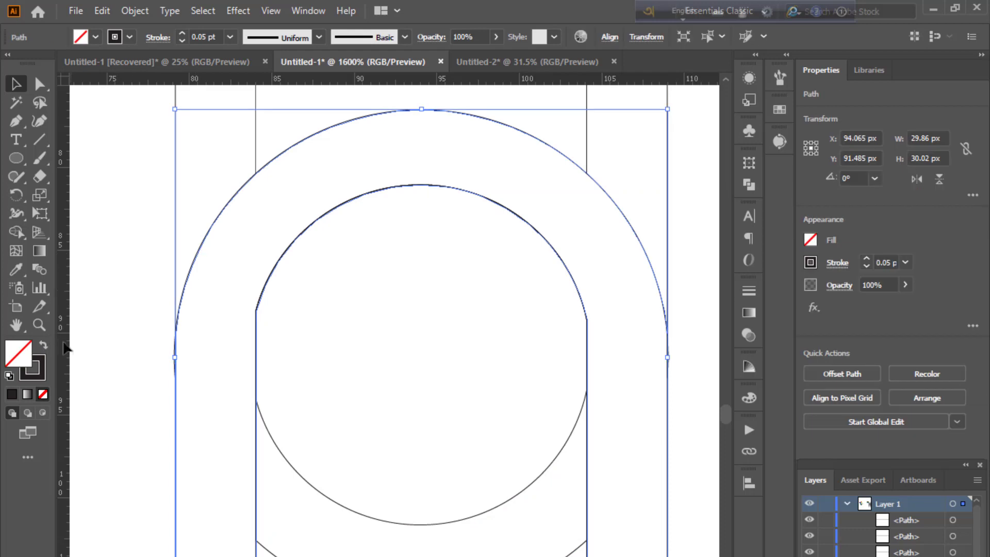
left_click(43, 348)
left_click(102, 325)
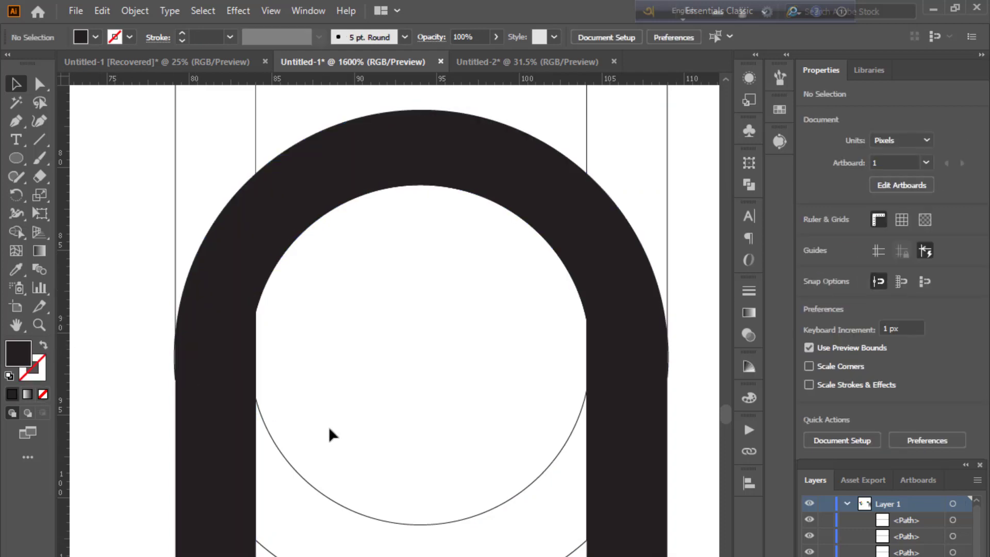
Delete the leftover group of circle outlines around and inside the black arch.
left_click(176, 279)
left_click(285, 358)
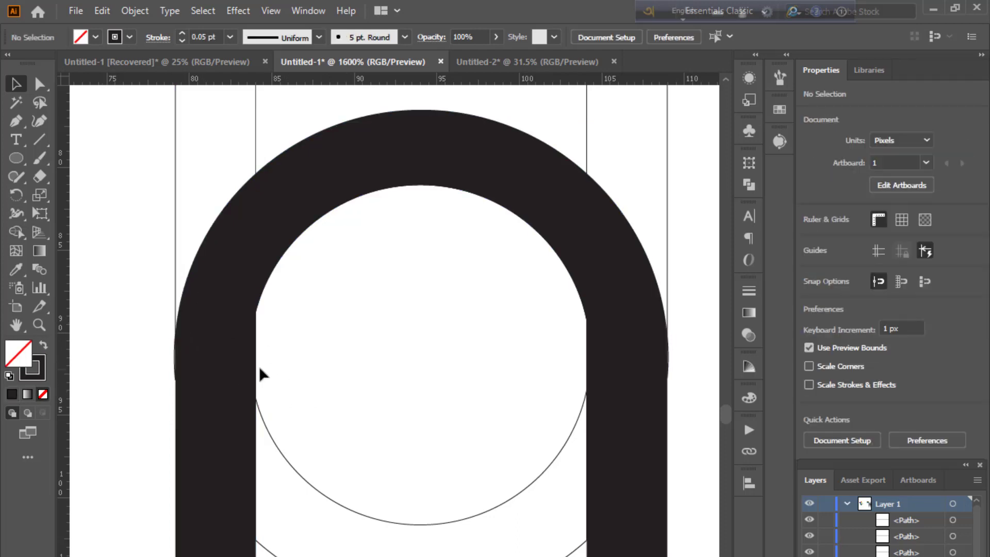
left_click(175, 357)
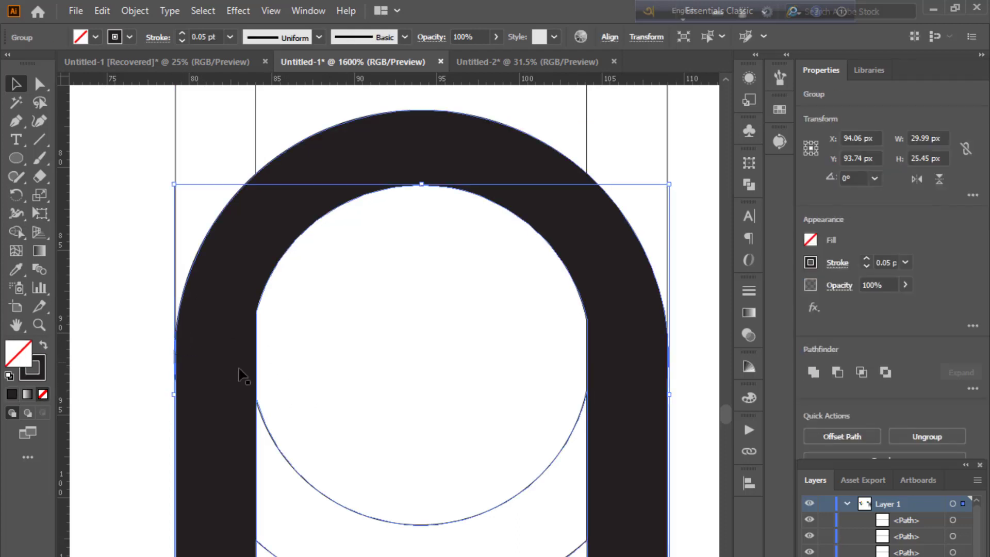
left_click(265, 375)
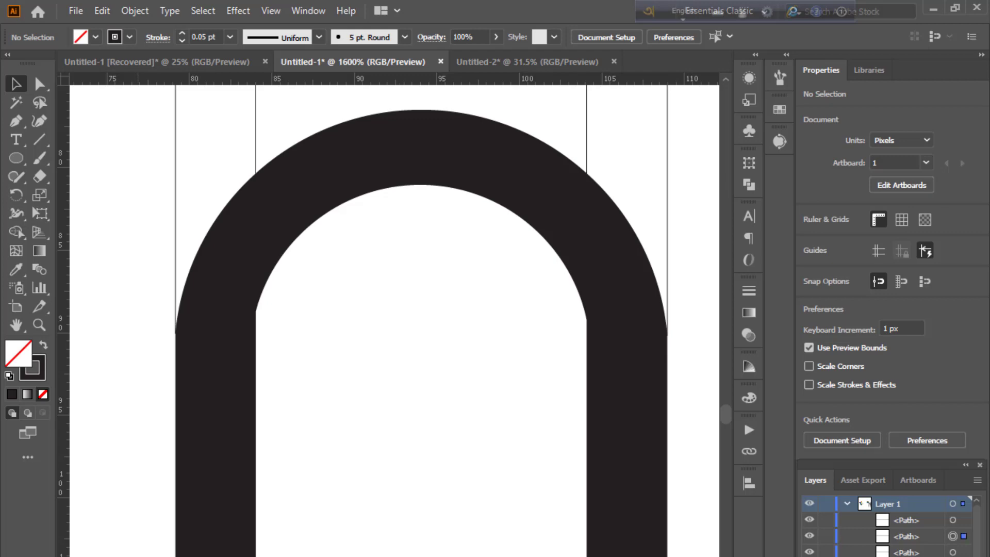
Delete the leftover vertical line pieces above the right and left sides of the arch.
scroll(571, 277, "up", 2)
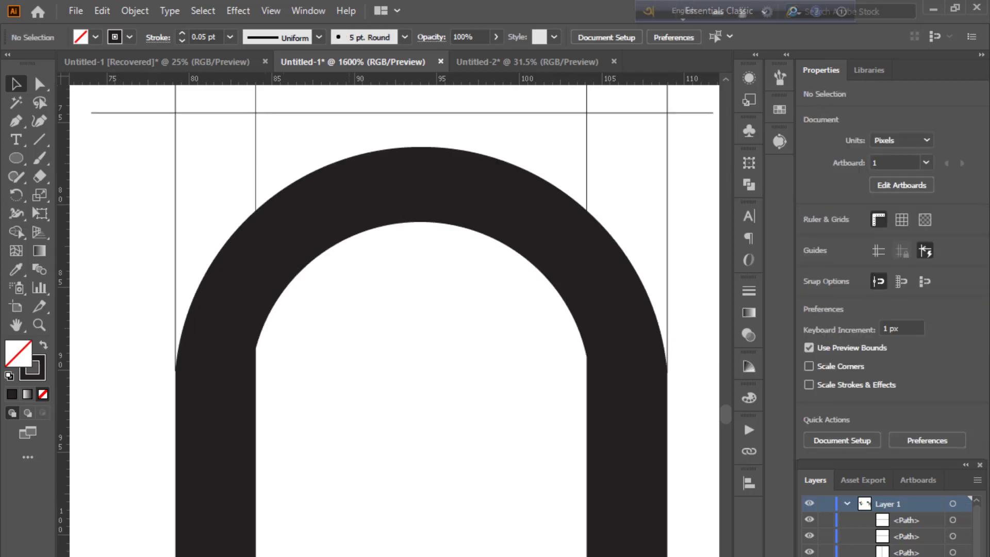
left_click_drag(697, 155, 696, 157)
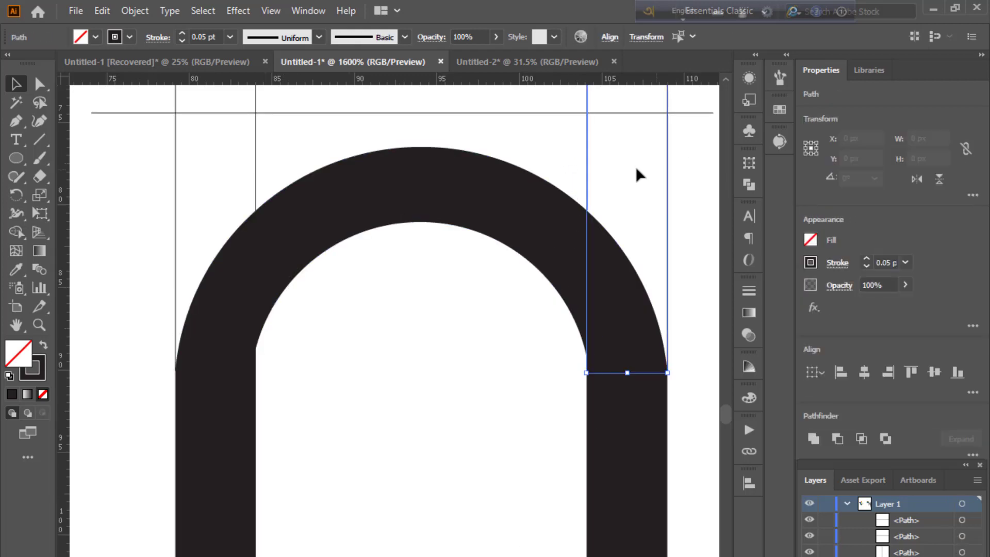
key("Delete")
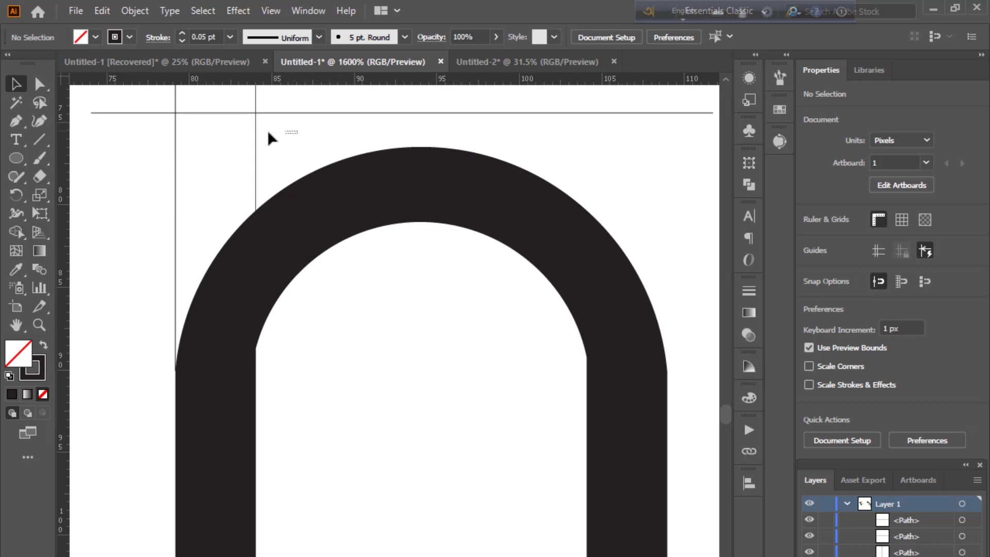
left_click_drag(268, 133, 173, 163)
key("Delete")
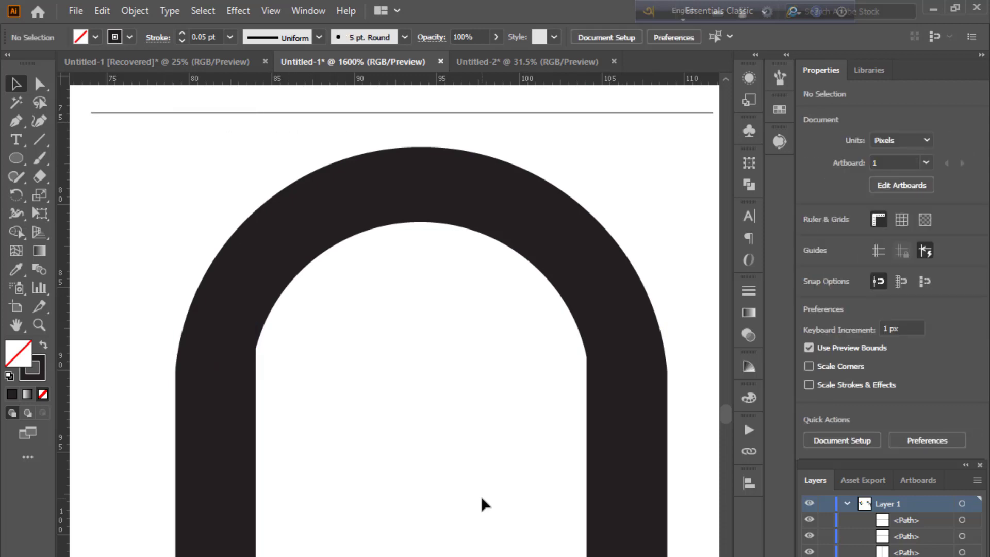
key("ctrl+minus")
key("ctrl+minus")
key("ctrl+minus")
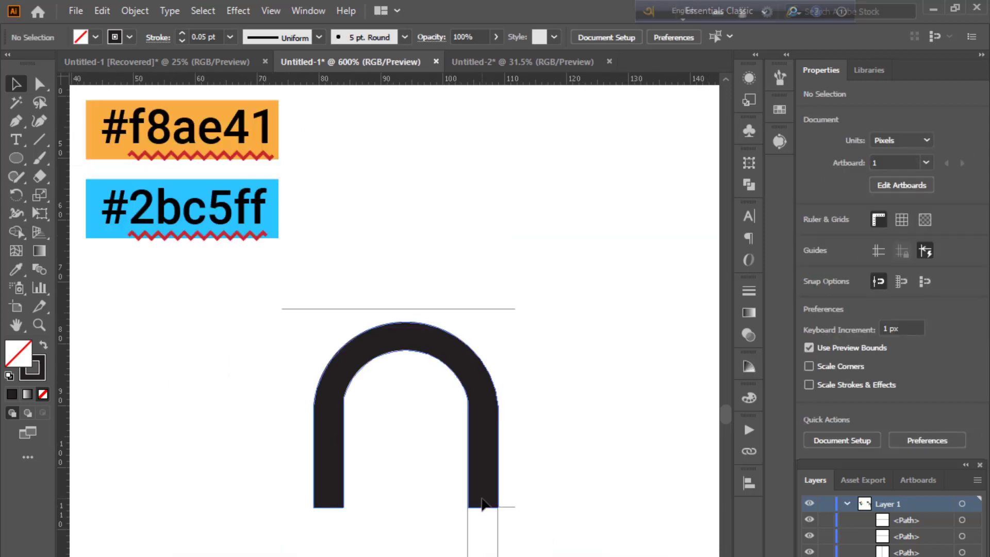
Delete the leftover rectangle and short line at the right leg's base, and the horizontal line above the arch.
left_click(498, 531)
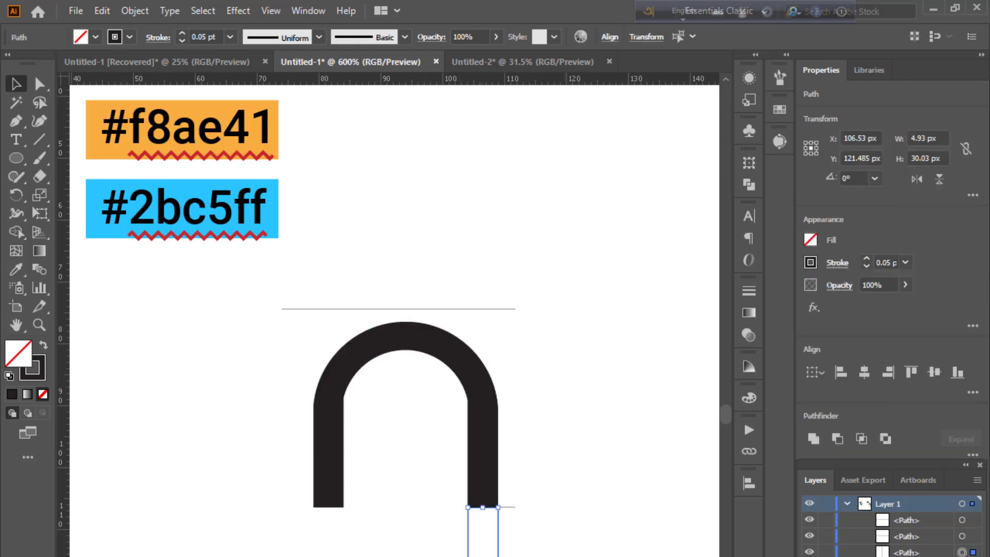
key("Delete")
scroll(517, 465, "down", 2)
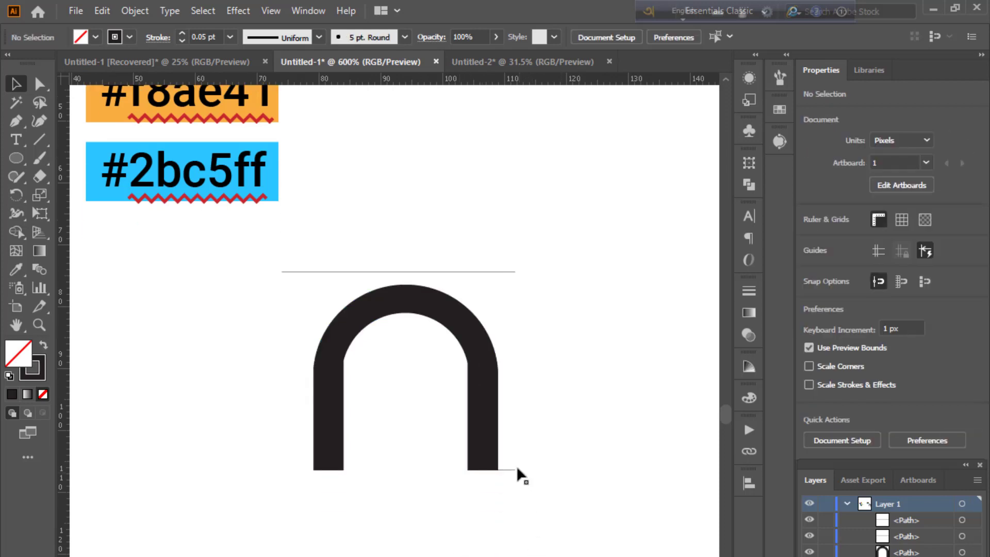
left_click(511, 482)
key("Delete")
left_click(494, 277)
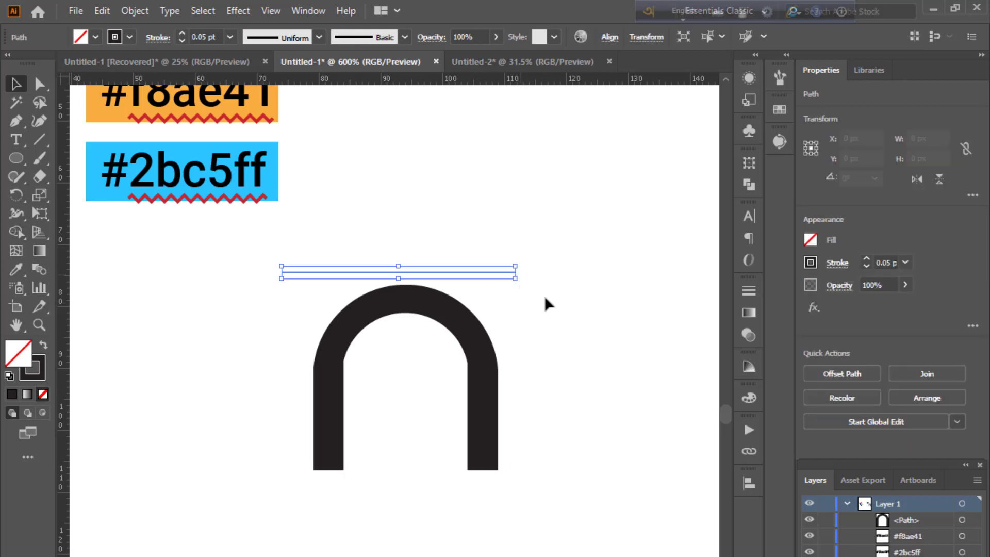
key("Delete")
Draw a horizontal rectangle about 17.9 by 3.7 px between the arch's legs as a crossbar, leaving small gaps.
scroll(391, 381, "down", 5)
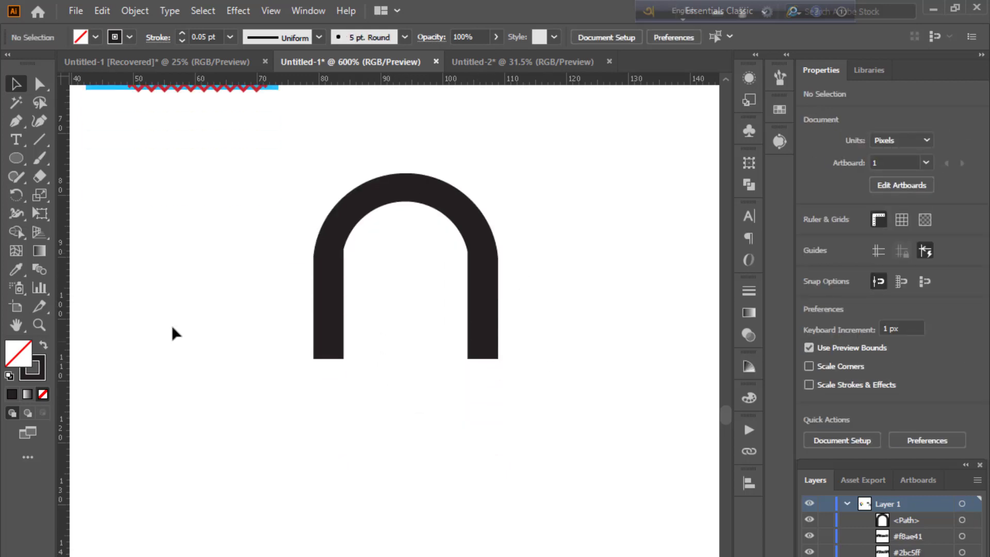
left_click(8, 162)
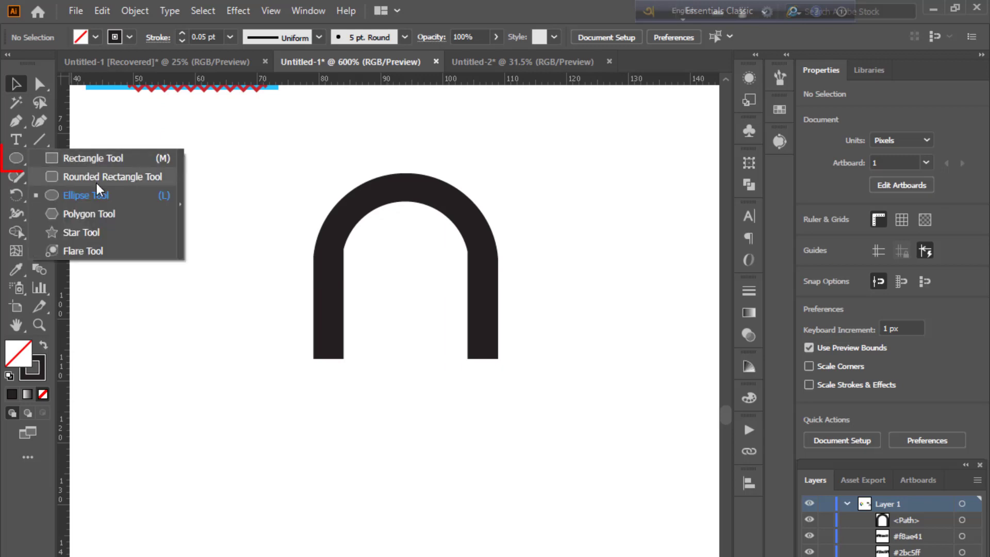
left_click(83, 162)
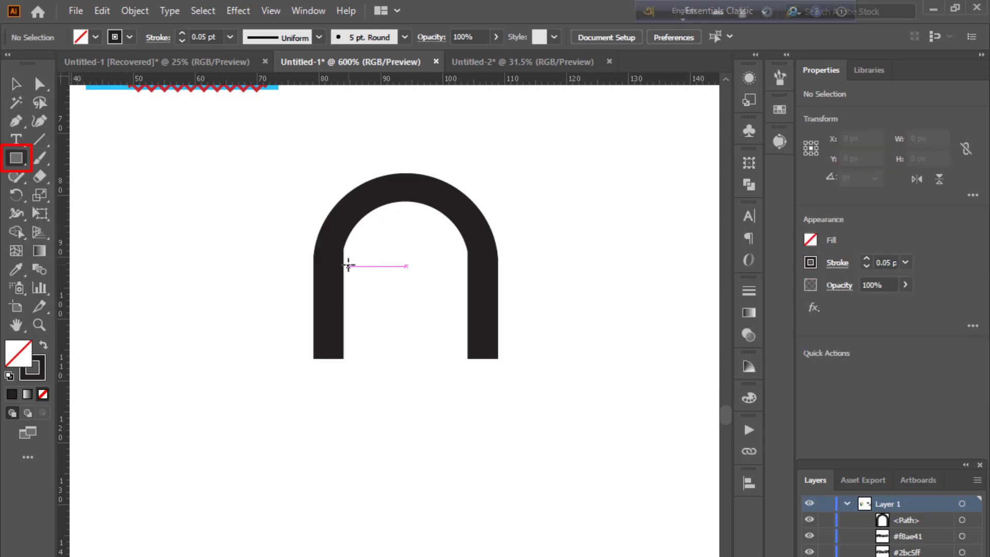
left_click_drag(352, 263, 464, 284)
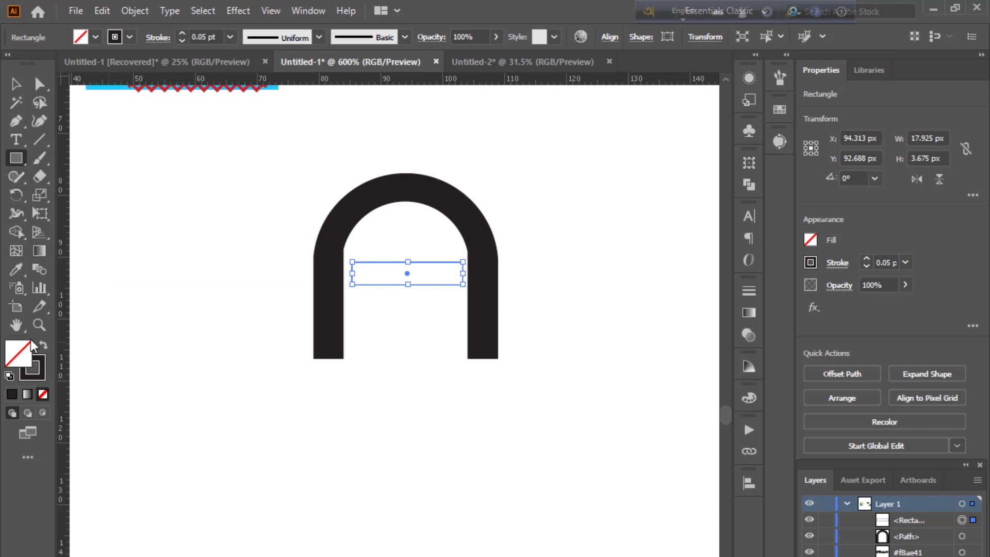
Copy the arch's solid black fill without outline onto the crossbar rectangle using the Eyedropper, and deselect it.
left_click(12, 274)
left_click(337, 330)
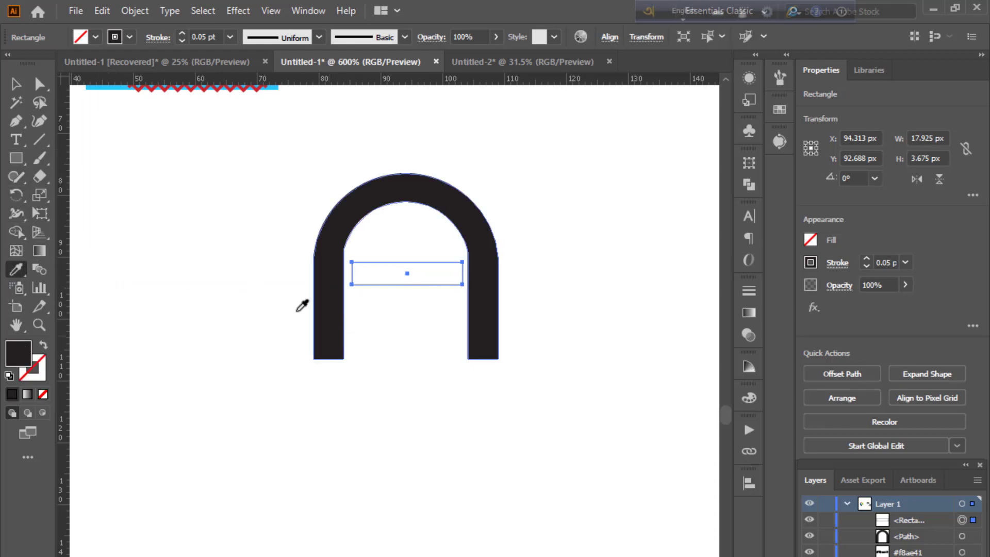
left_click(17, 87)
left_click(358, 376)
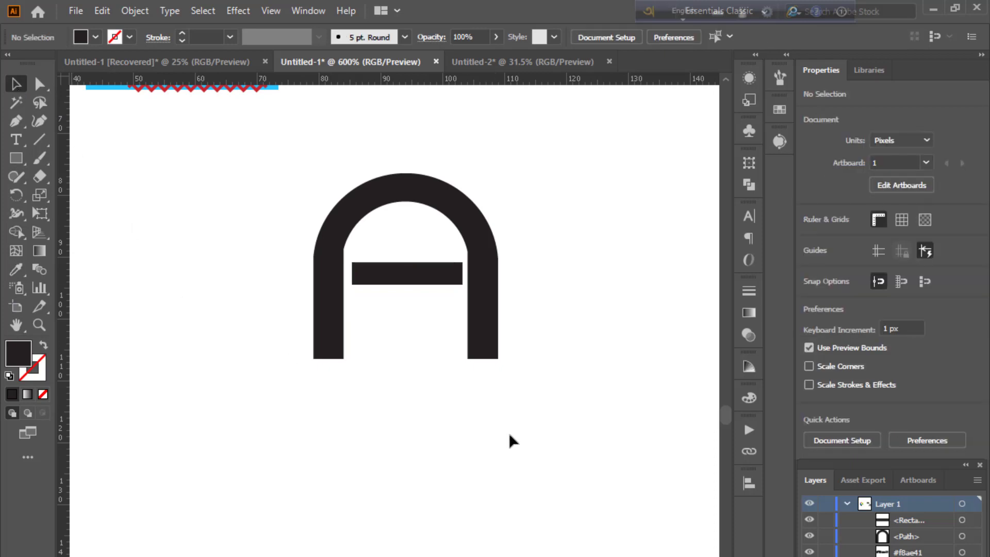
Align the arch and the crossbar to each other by their horizontal centers, and deselect them.
scroll(509, 433, "up", 2)
left_click_drag(546, 483, 306, 246)
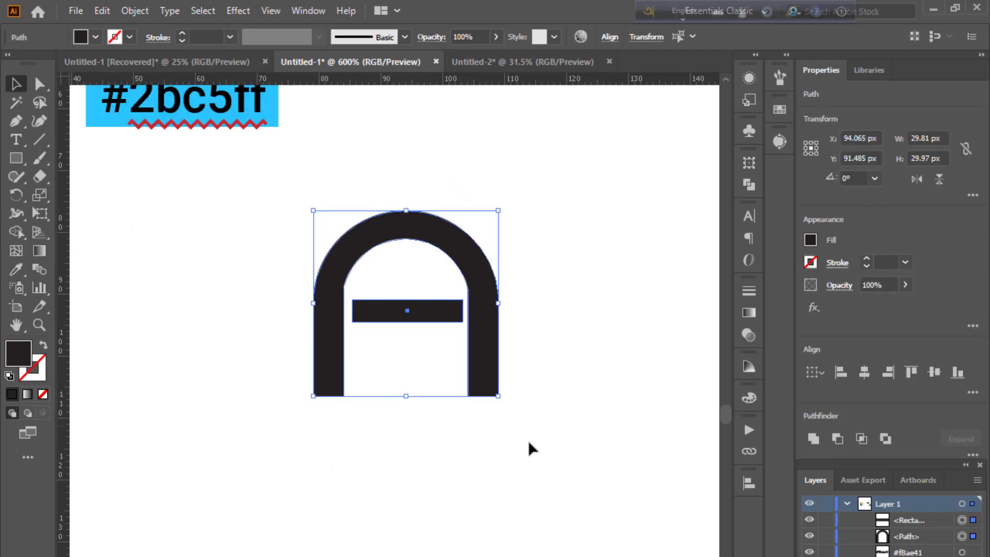
left_click(749, 484)
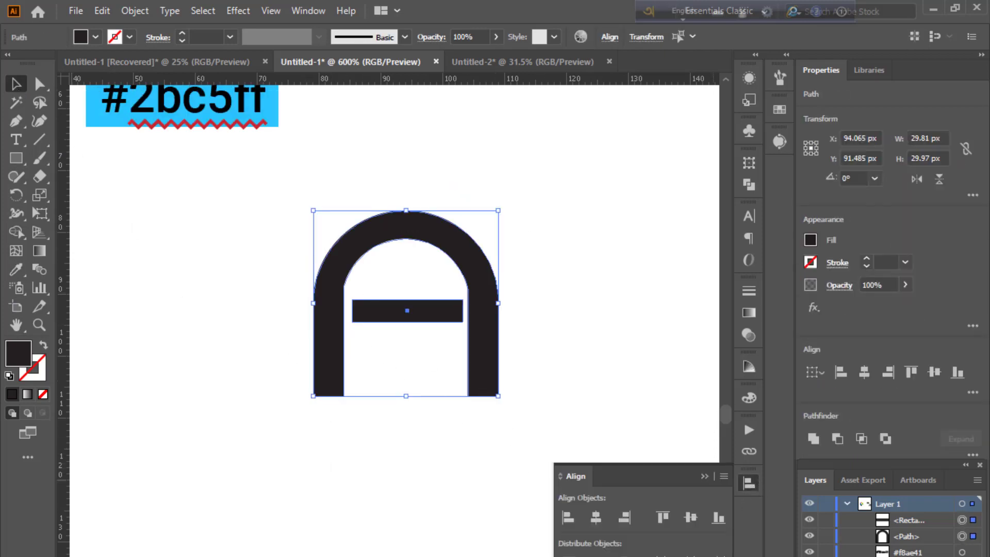
left_click(598, 524)
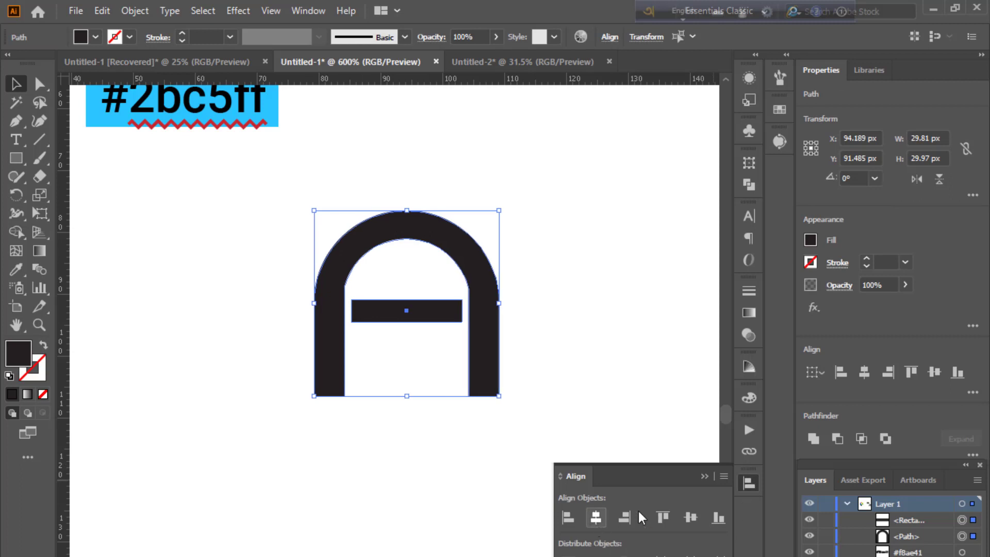
left_click(702, 476)
left_click(592, 394)
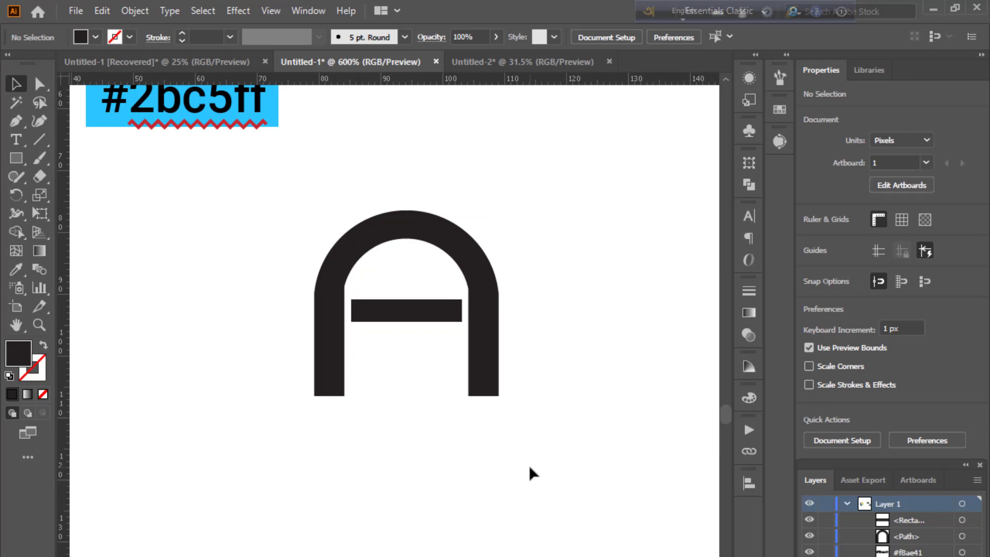
Try rounding all four corners of the crossbar to 1.81 px with its live corners.
key("ctrl+plus")
key("ctrl+plus")
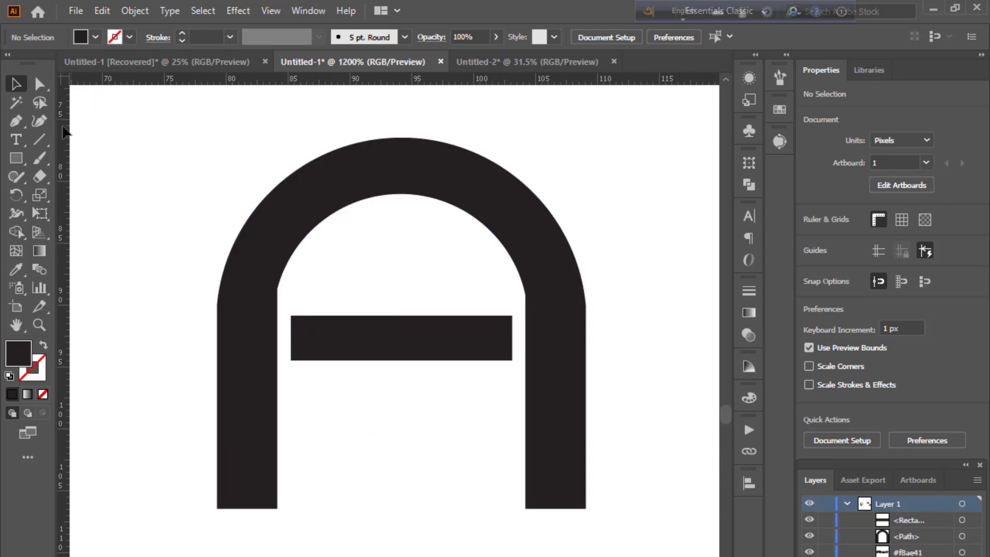
left_click(40, 84)
left_click(304, 333)
double_click(303, 328)
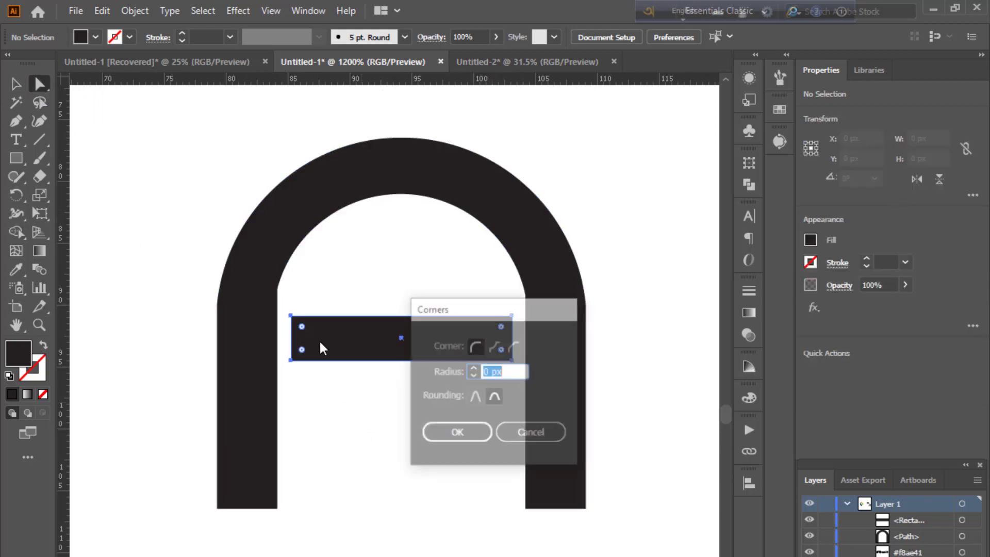
left_click(527, 428)
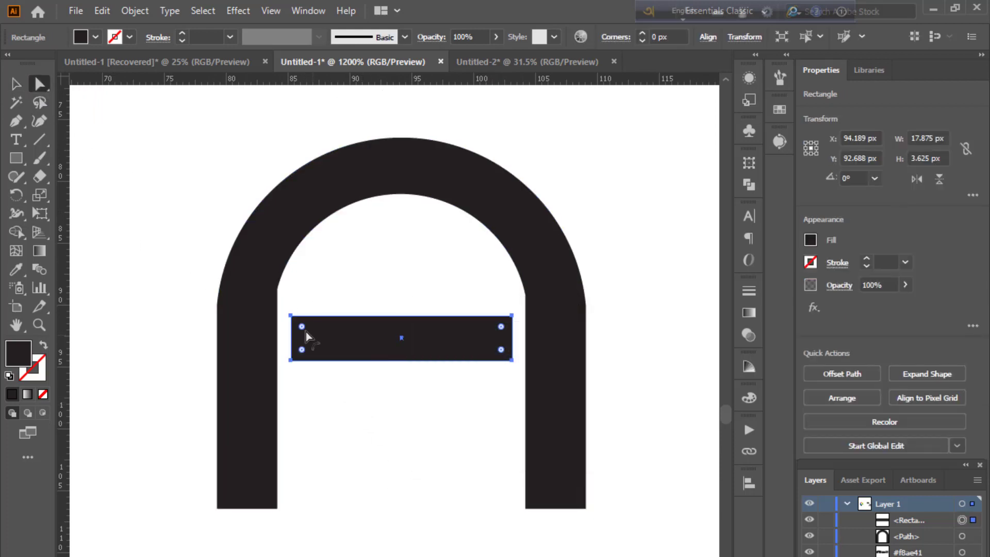
left_click_drag(304, 333, 333, 345)
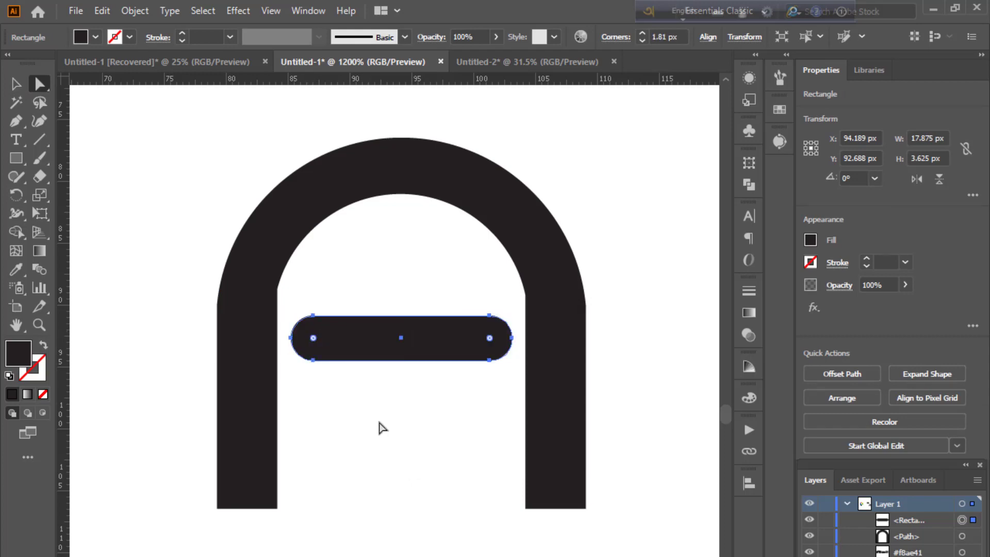
left_click(398, 427)
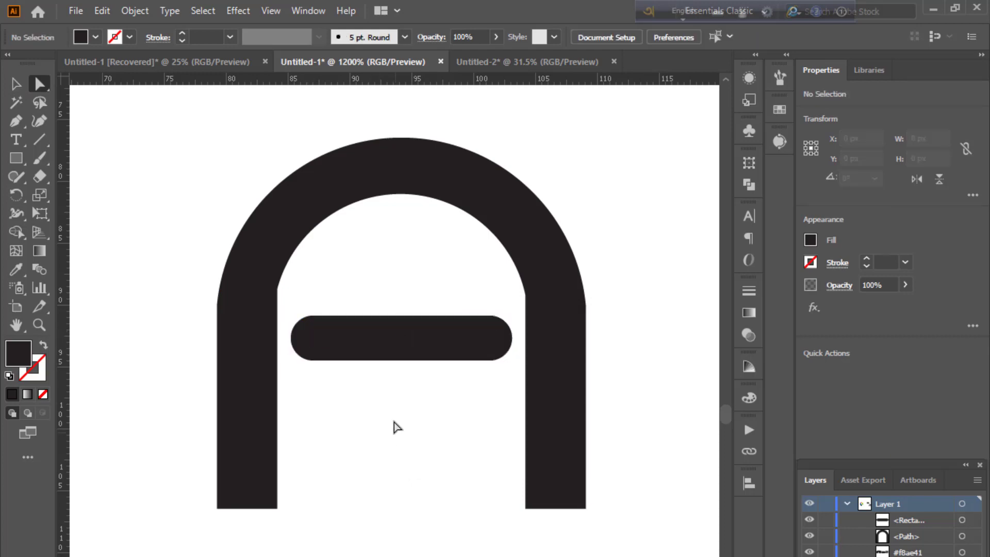
Round only the crossbar's upper-left and lower-right corners to about 3.62 px, keeping the other two corners sharp.
left_click(328, 339)
left_click_drag(313, 338, 376, 409)
left_click(490, 385)
left_click(503, 354)
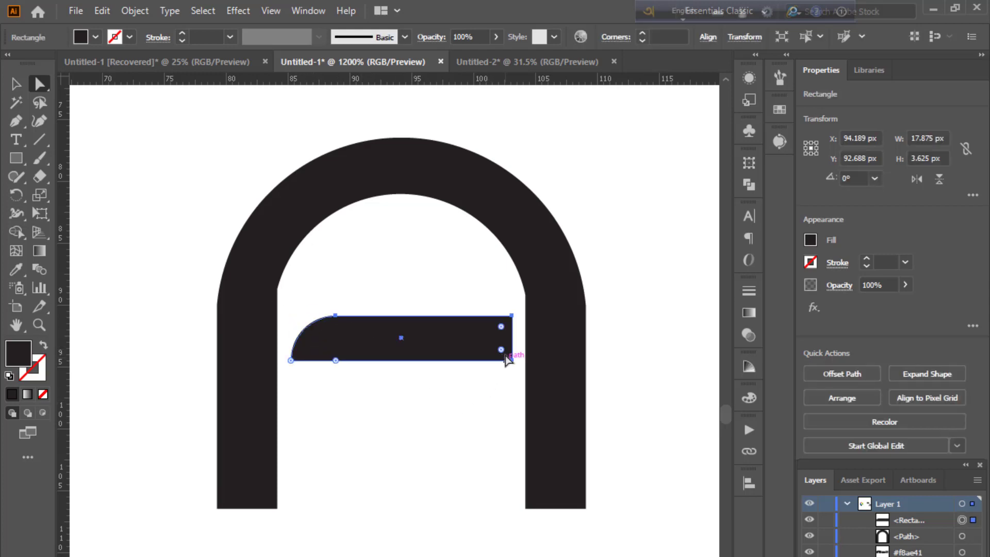
left_click_drag(503, 355, 425, 304)
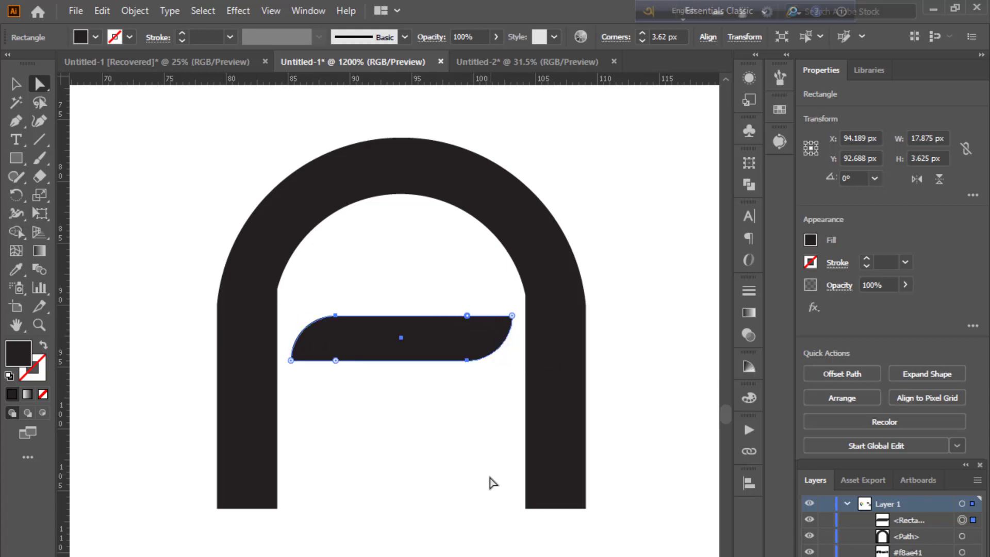
left_click(490, 489)
Fill the arch with the orange of the #f8ae41 swatch using the Eyedropper, and deselect it.
key("ctrl+minus")
key("ctrl+minus")
key("ctrl+minus")
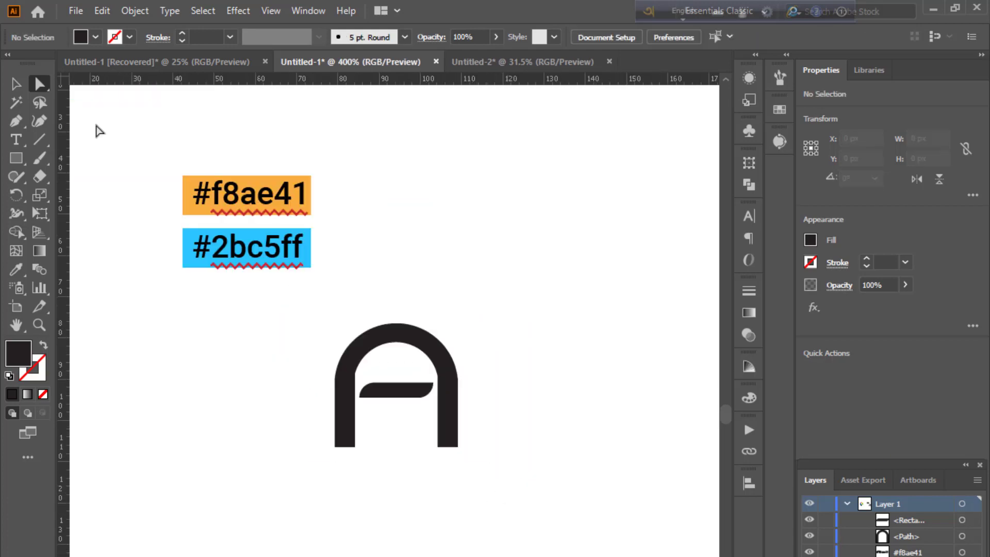
scroll(330, 450, "down", 1)
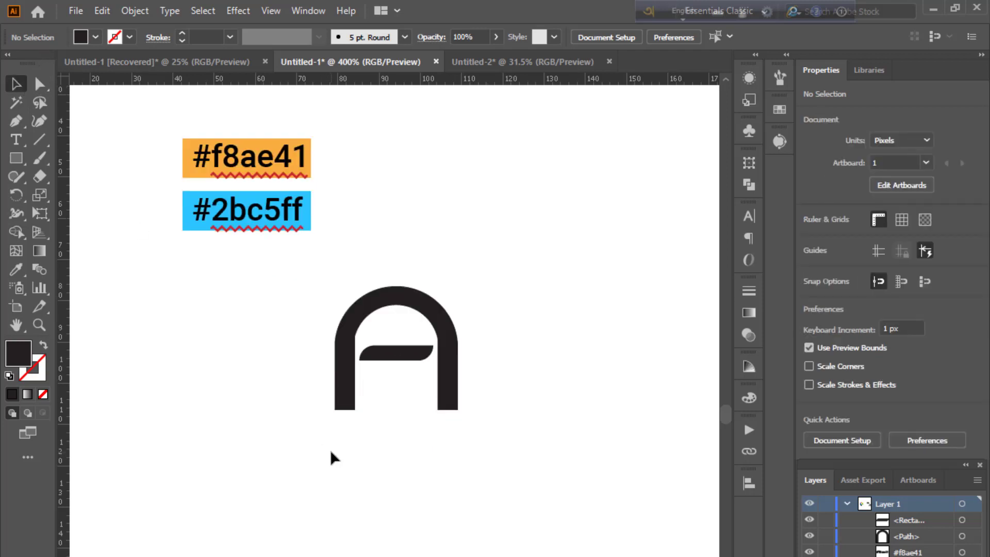
left_click(346, 400)
left_click(20, 270)
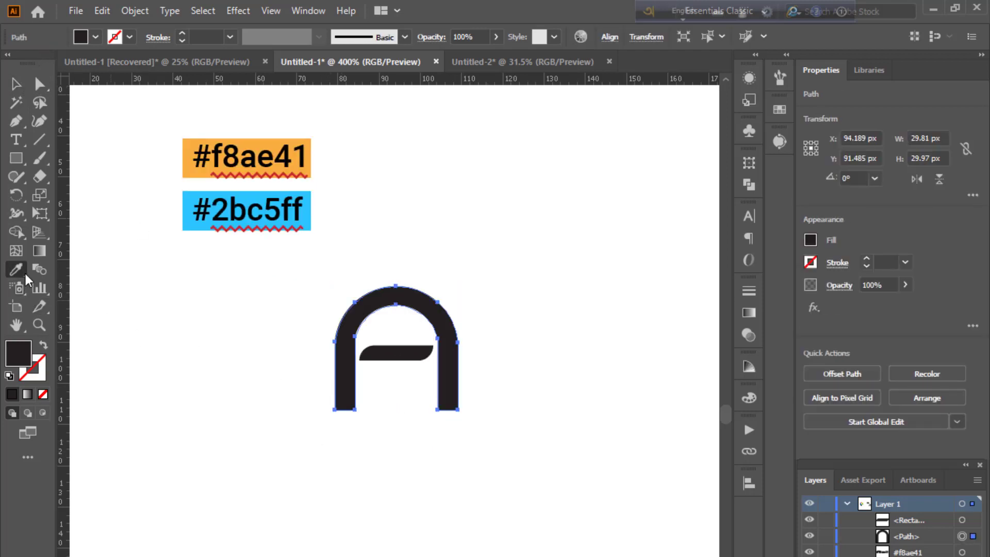
left_click(191, 225)
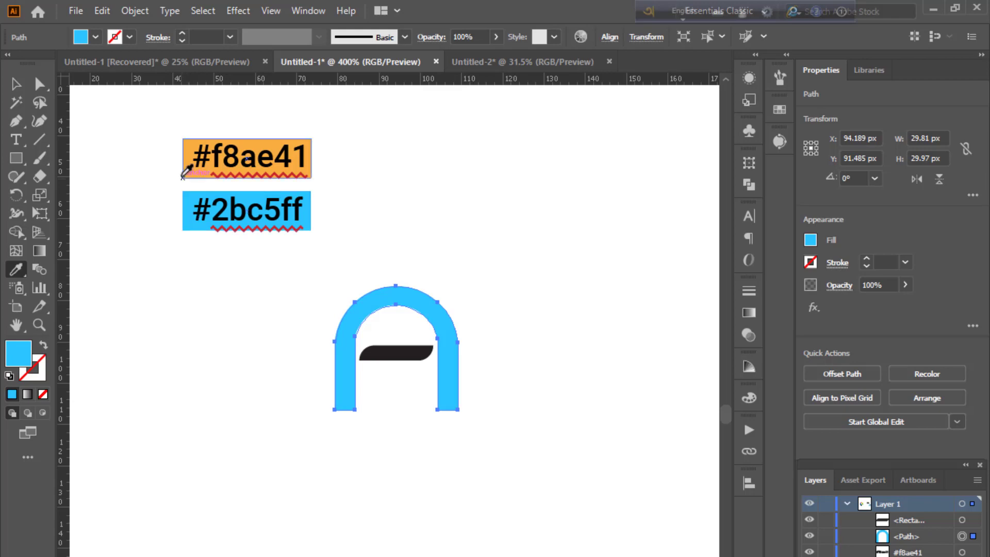
left_click(191, 155)
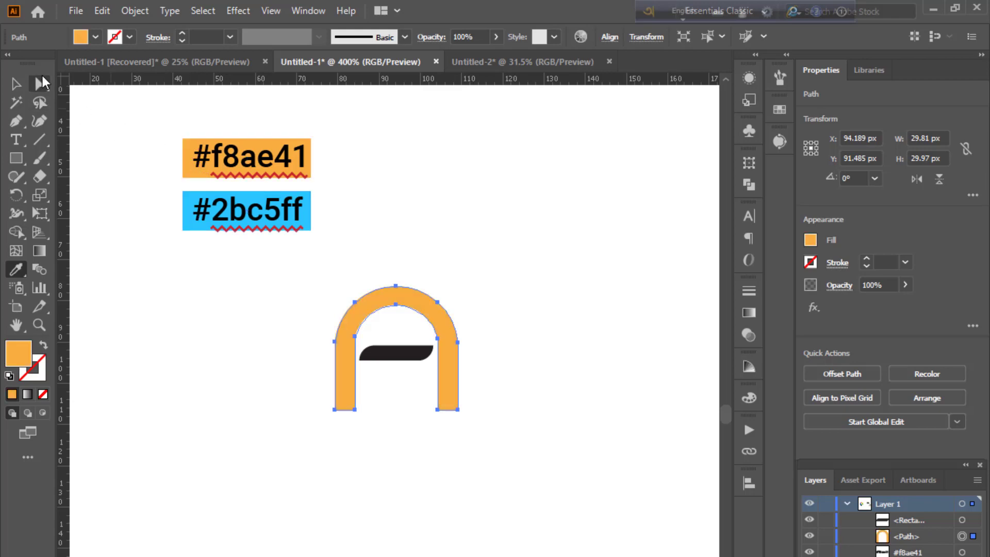
left_click(15, 83)
left_click(288, 356)
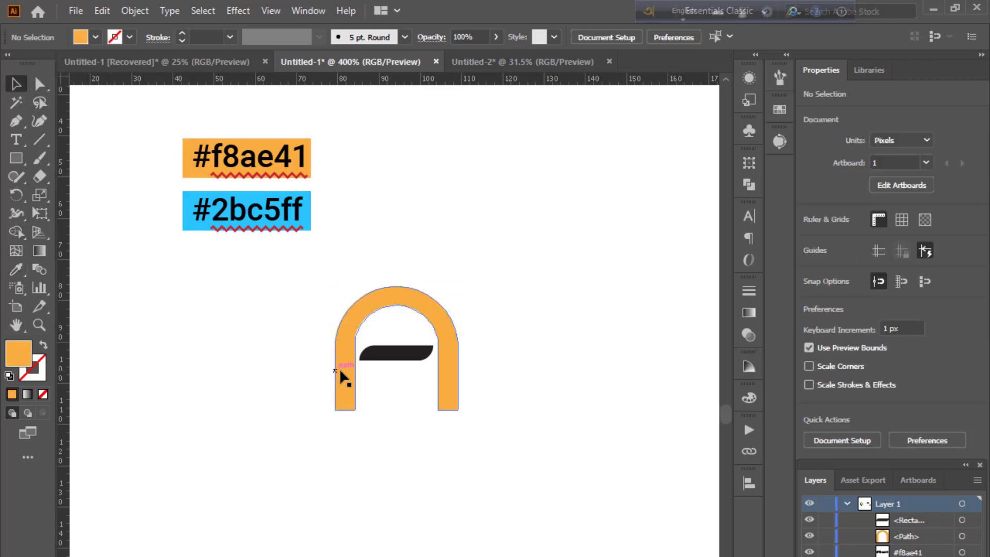
Fill the crossbar with the blue of the #2bc5ff swatch using the Eyedropper, and deselect it.
left_click(407, 356)
left_click(20, 270)
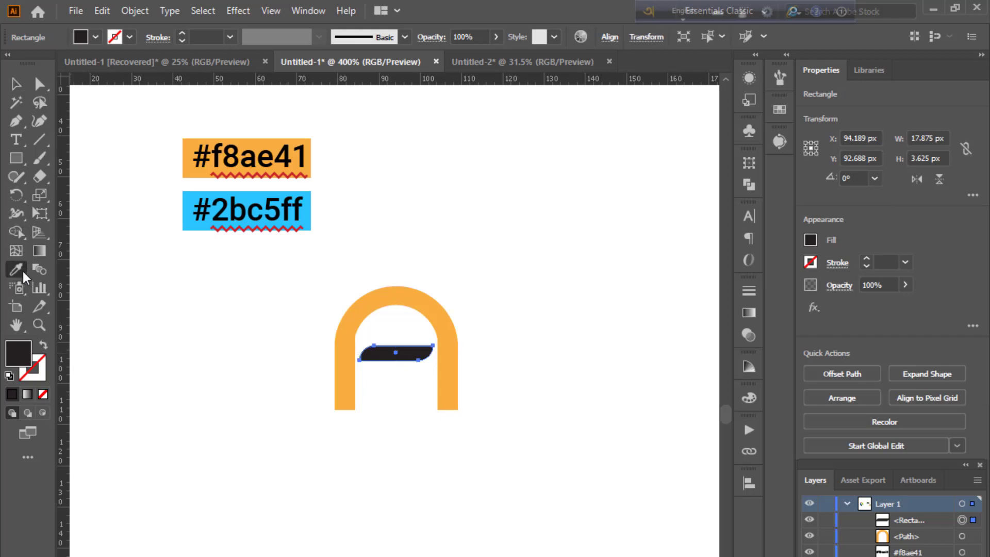
left_click(189, 198)
left_click(23, 81)
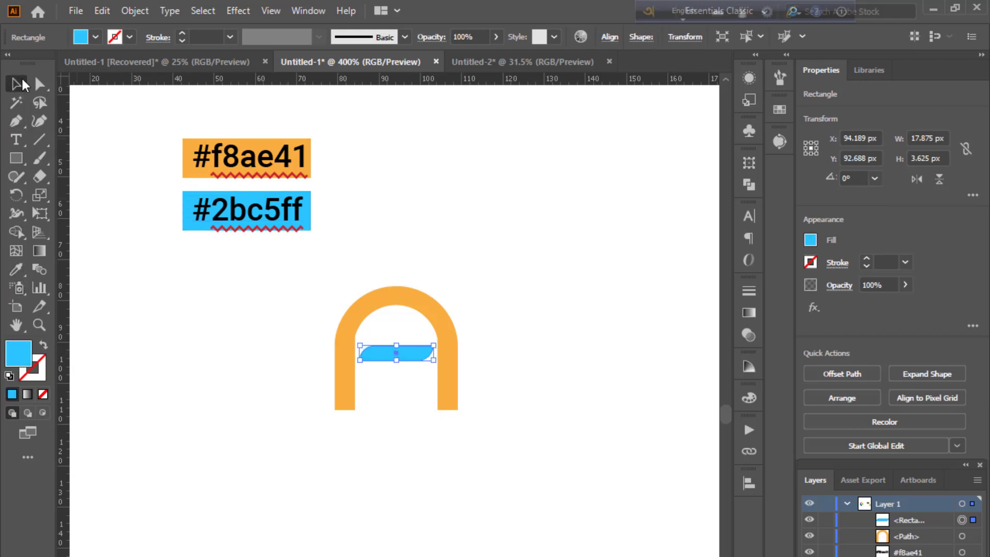
left_click(170, 364)
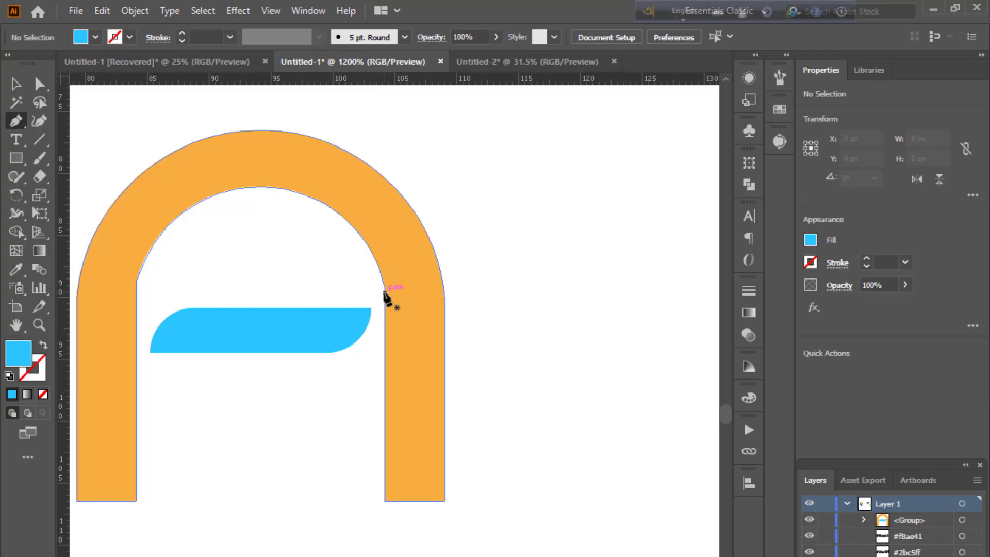
Draw a closed Pen shape over the right leg's inner side, curving from the inner arch edge to the leg's lower-right corner.
left_click(384, 291)
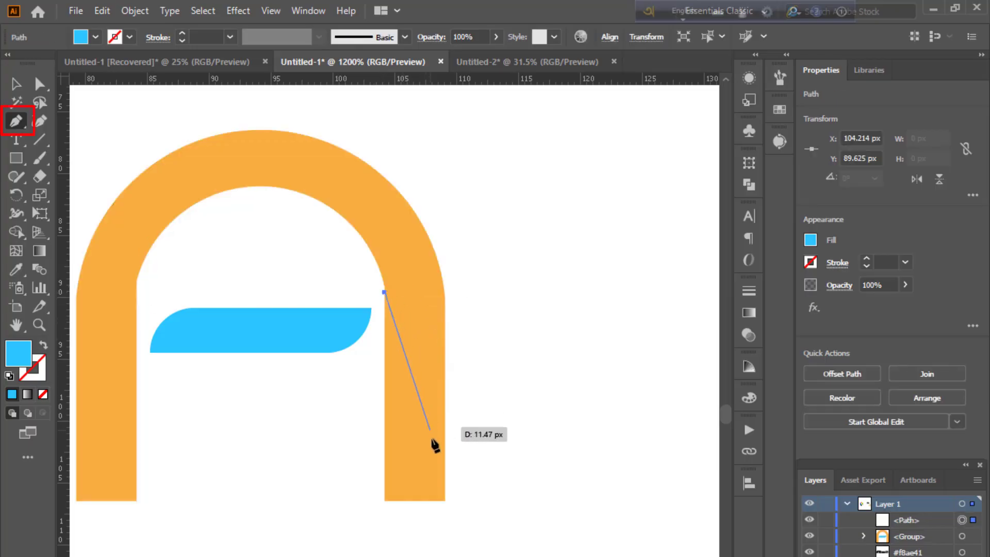
left_click_drag(445, 502, 465, 556)
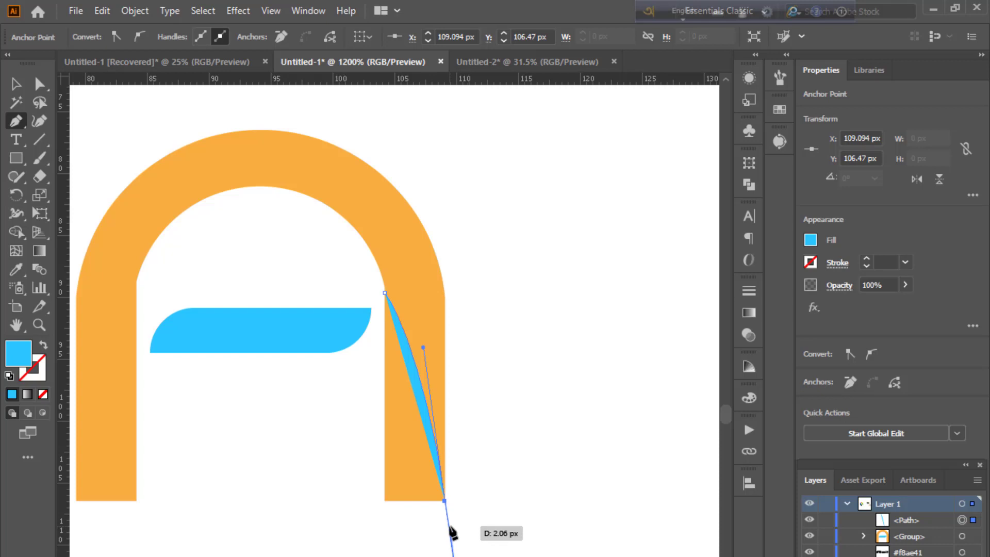
scroll(452, 531, "down", 2)
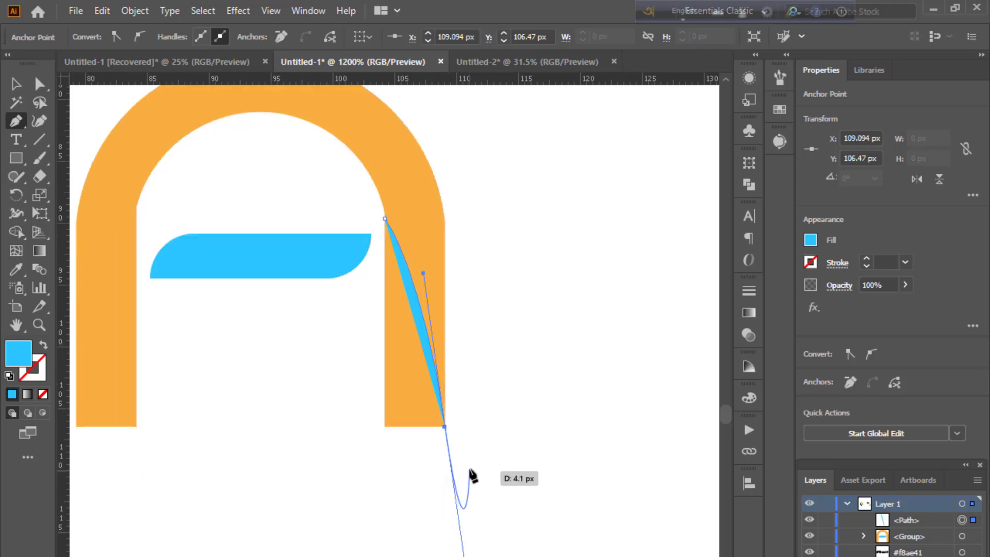
left_click(465, 459)
left_click(371, 493)
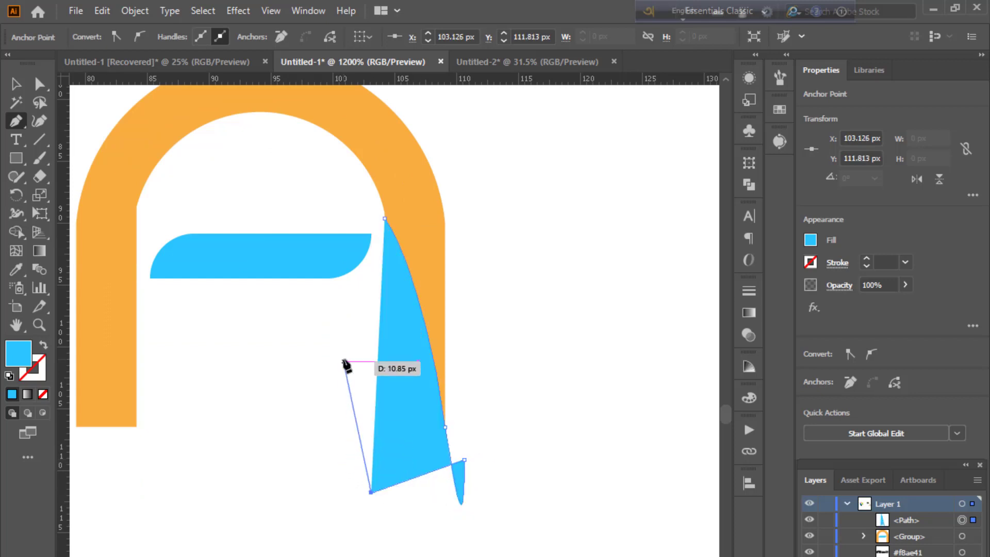
left_click(345, 361)
left_click(385, 218)
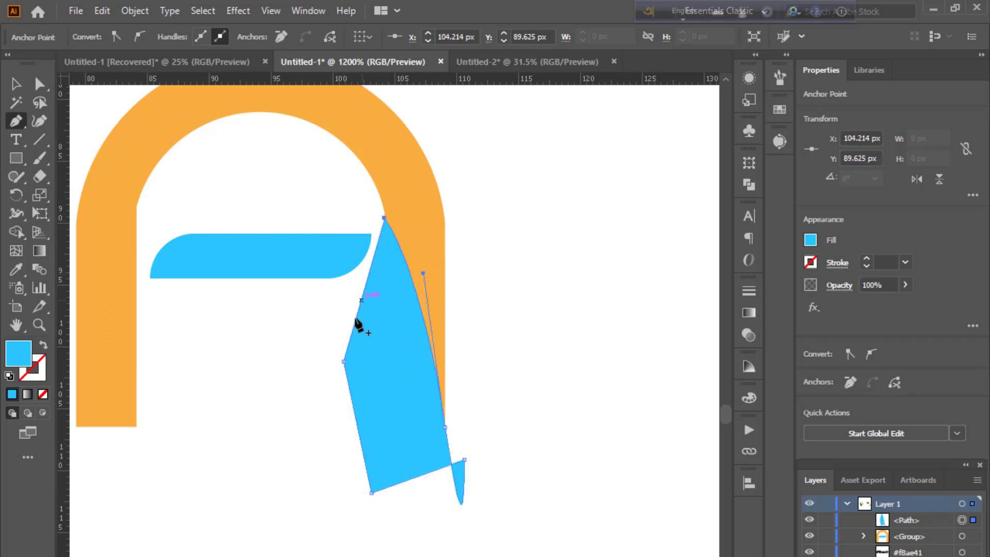
left_click_drag(215, 476, 331, 512)
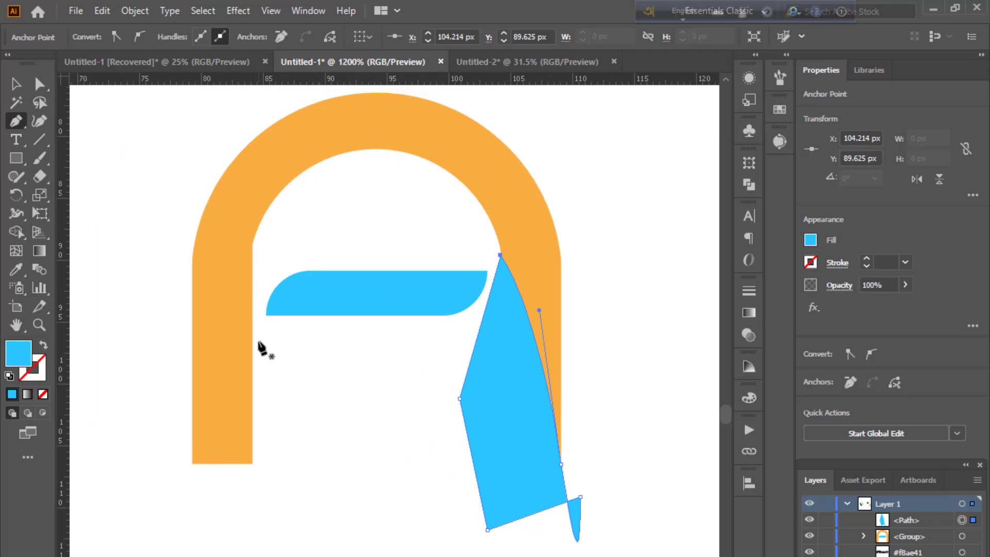
Draw a closed Pen shape over the left leg's inner side, curving from the inner arch edge to the leg's lower-left corner.
left_click(251, 255)
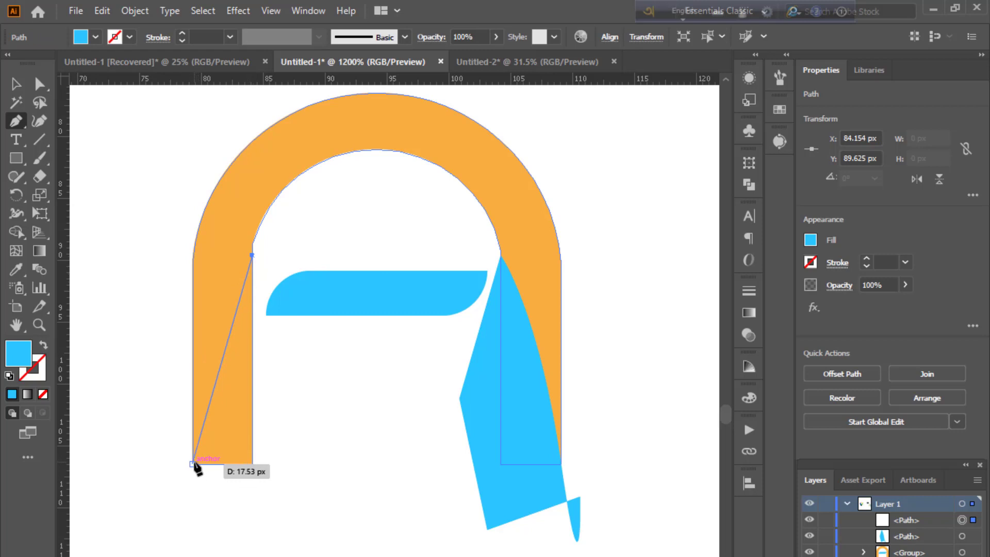
left_click_drag(193, 463, 185, 556)
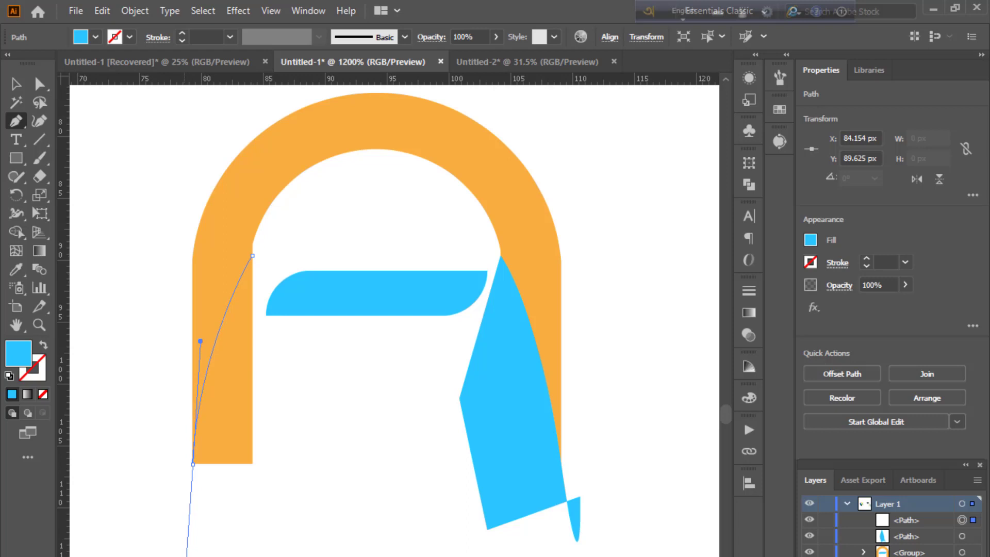
left_click_drag(201, 342, 200, 329)
left_click_drag(294, 498, 260, 261)
left_click(253, 255)
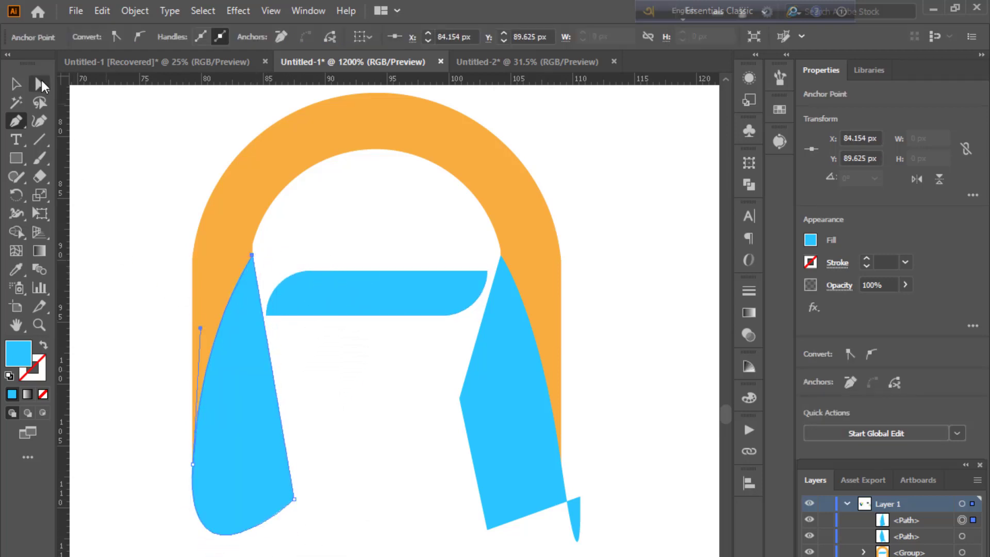
Trim away the parts of both blue Pen shapes outside the legs with the Shape Builder tool, and deselect the artwork.
left_click(16, 83)
left_click_drag(161, 179, 614, 554)
left_click(16, 232)
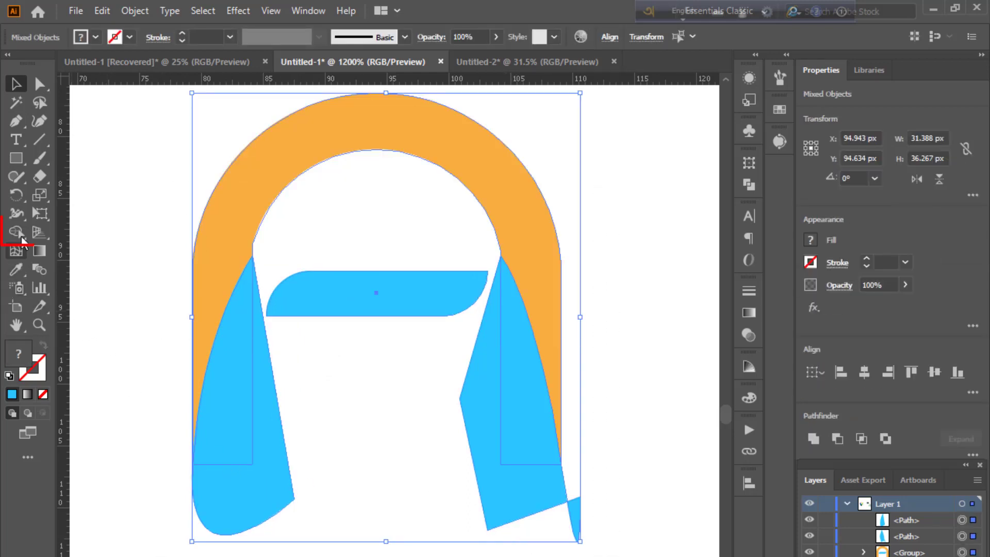
scroll(237, 449, "down", 2)
key("alt")
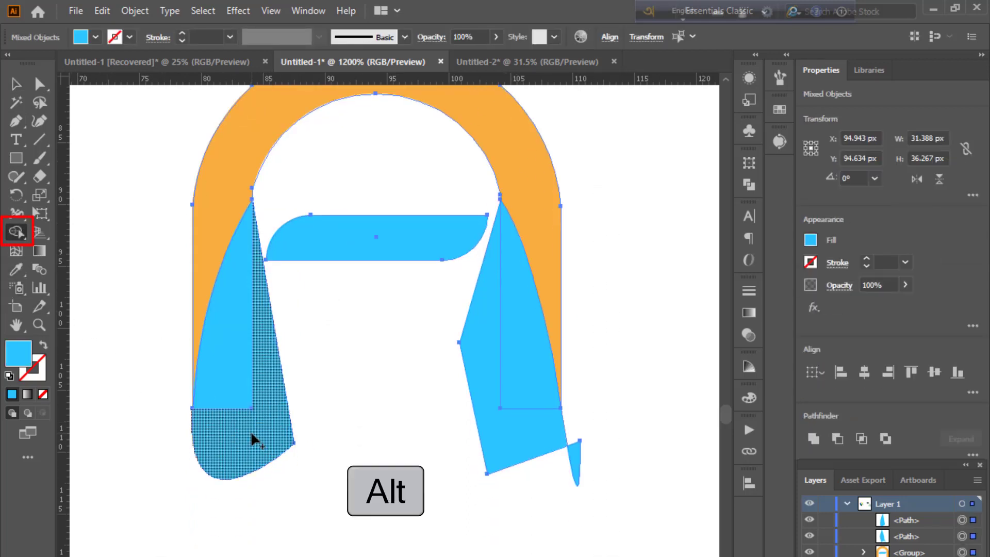
left_click(254, 439, "alt")
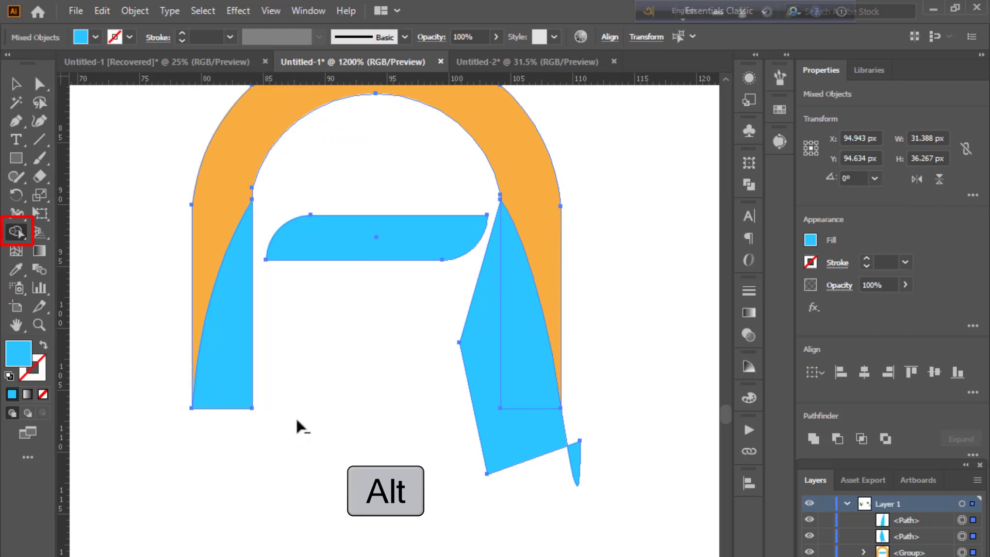
left_click(516, 456, "alt")
left_click(575, 461, "alt")
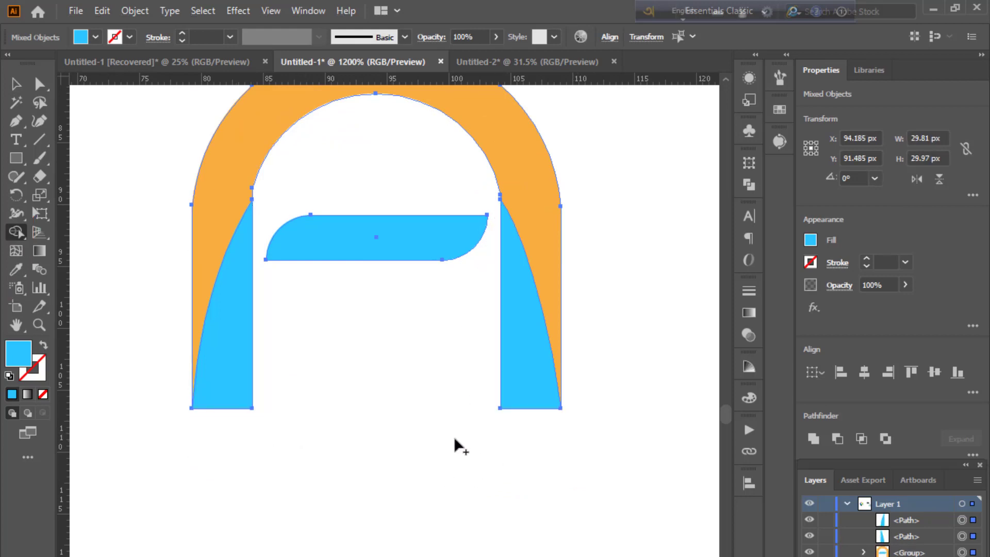
left_click(14, 86)
left_click(326, 357)
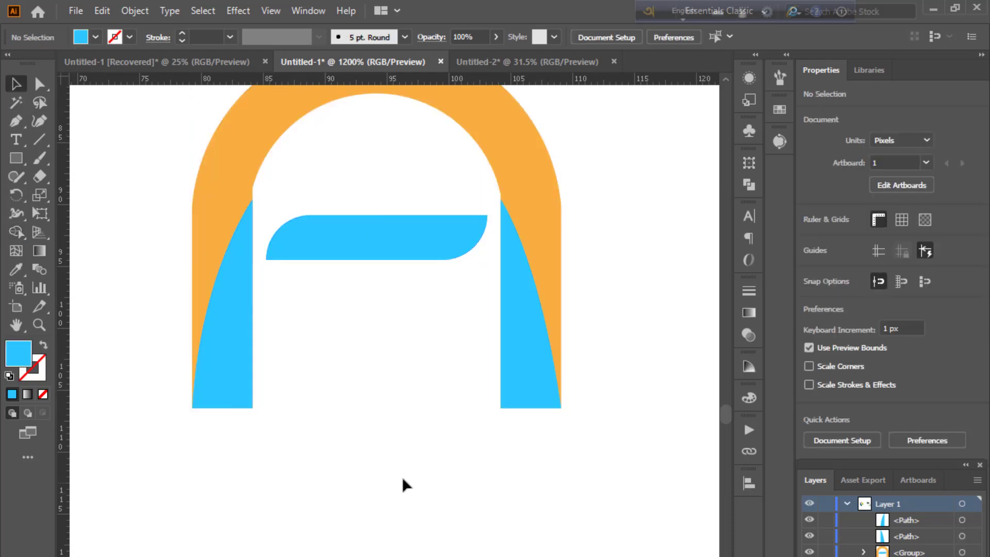
Fill the right leg's inner shape with the arch's orange, darken it to RGB 224, 152, 56, and deselect it.
left_click(536, 373)
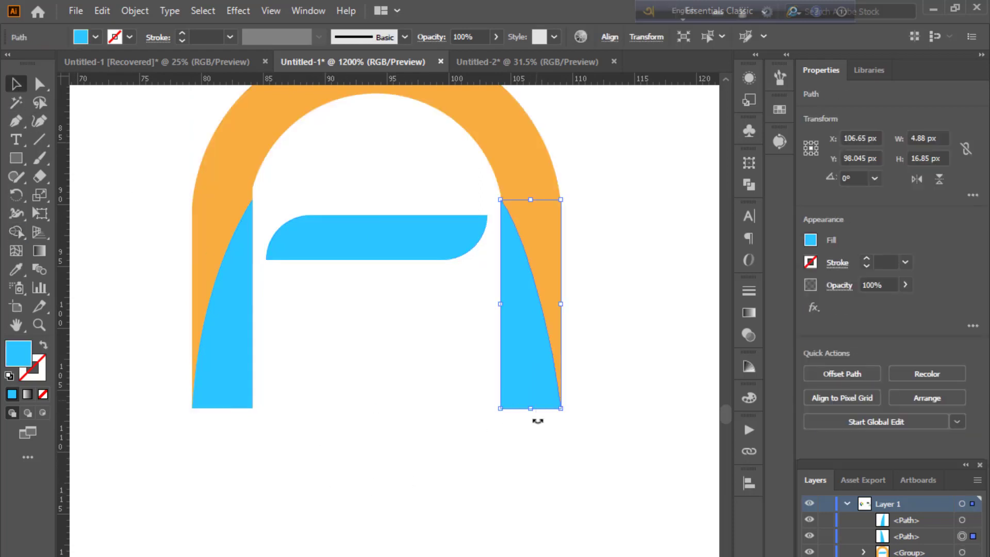
left_click(16, 268)
left_click(212, 195)
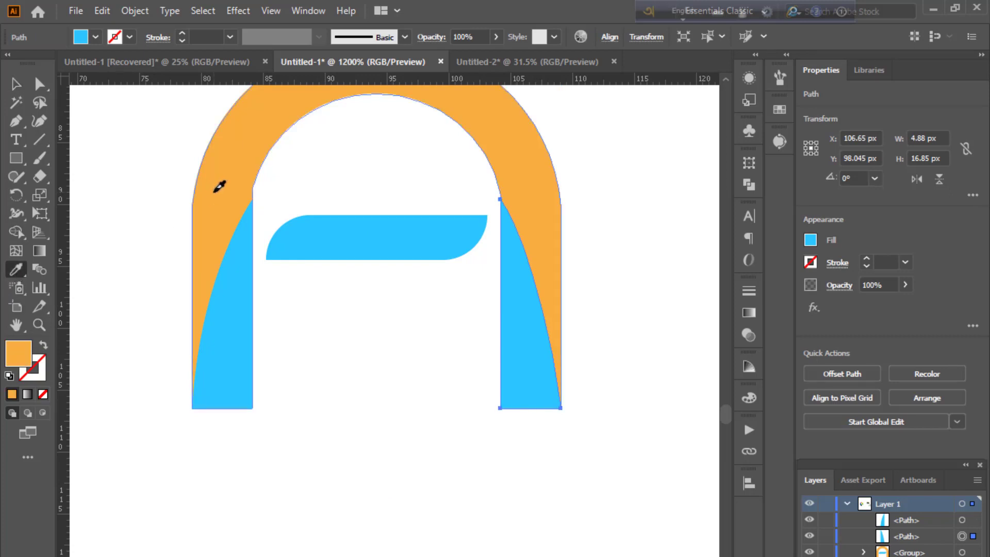
double_click(18, 344)
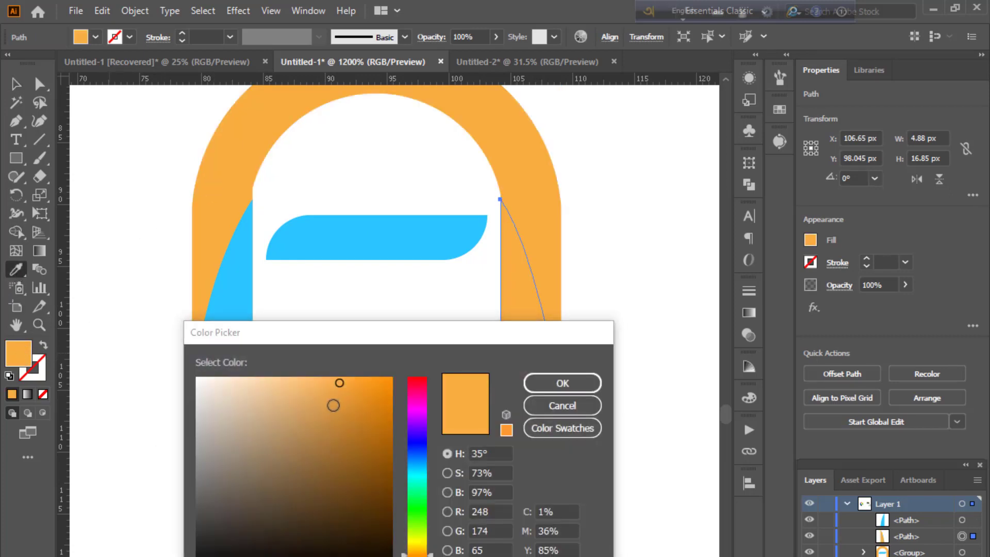
left_click_drag(336, 380, 344, 400)
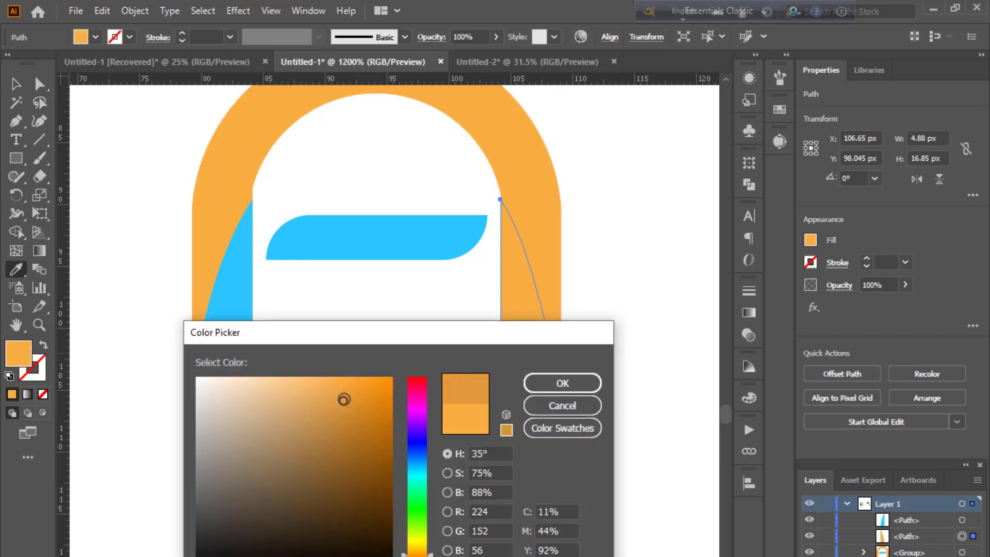
left_click(545, 386)
left_click(15, 84)
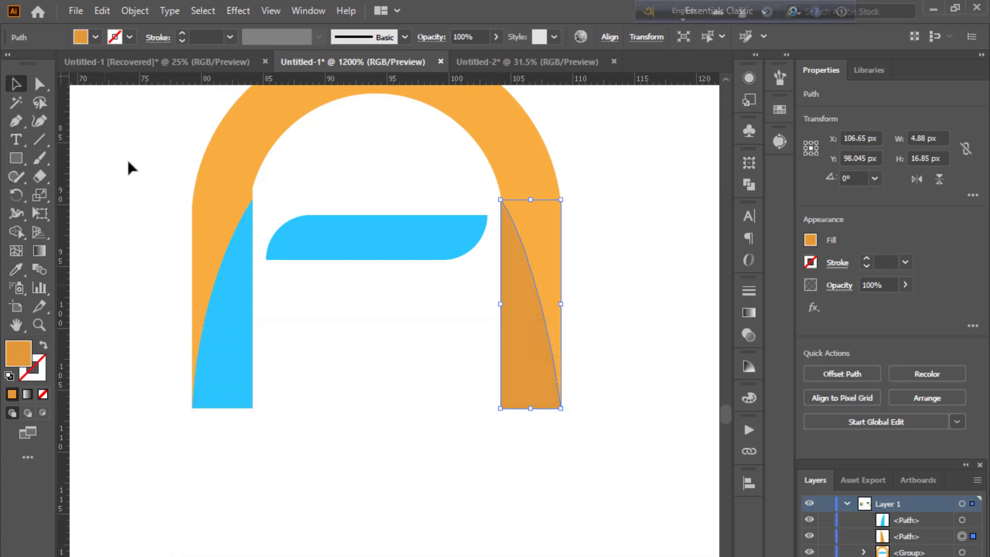
left_click(130, 164)
Fill the left leg's inner shape with the right leg's darker orange using the Eyedropper, and deselect it.
scroll(419, 522, "up", 1)
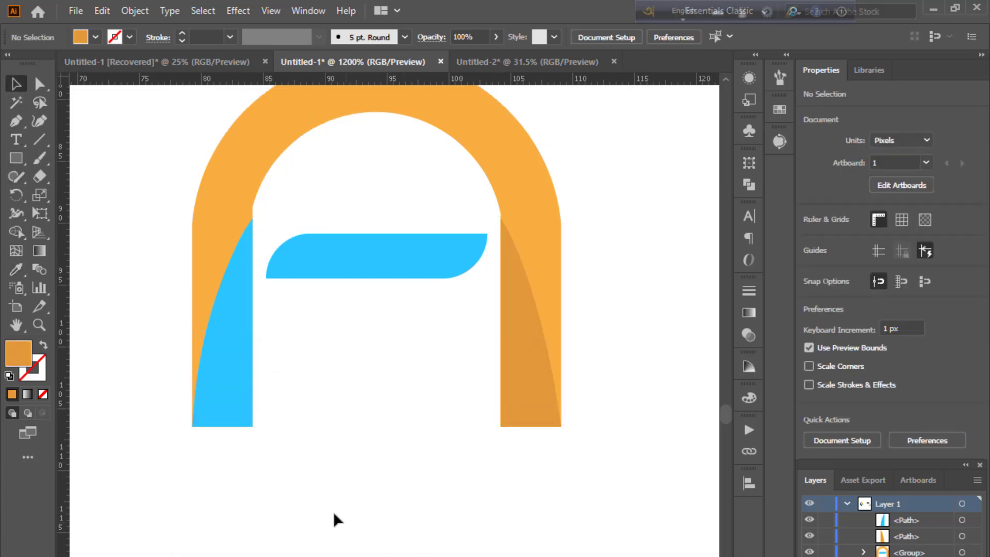
left_click(228, 419)
left_click(21, 272)
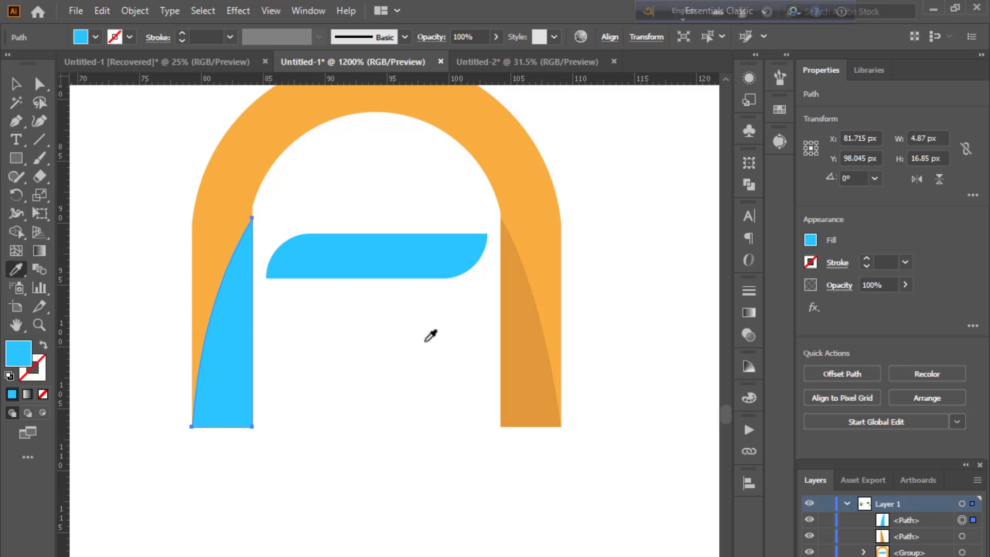
left_click(518, 376)
left_click(16, 84)
left_click(137, 178)
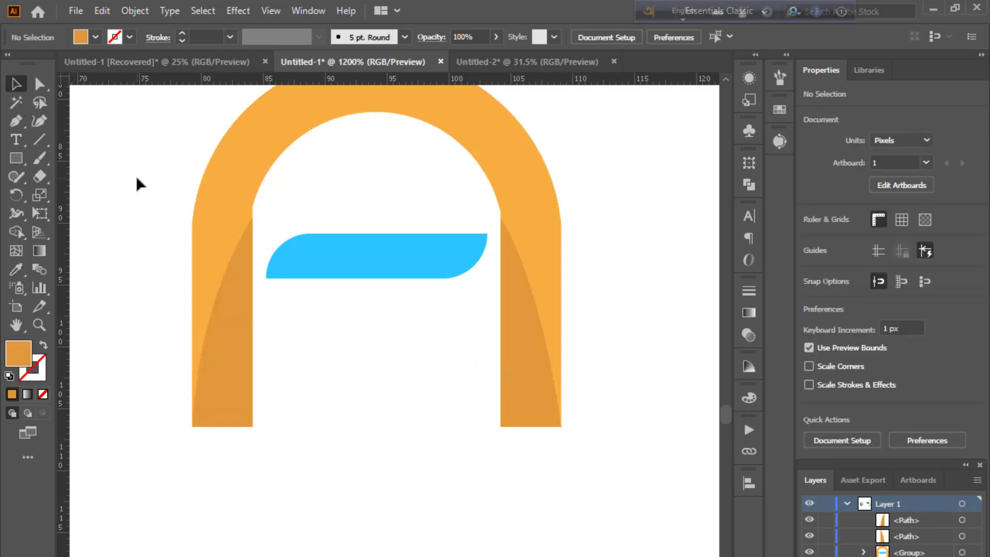
Examine the shaded legs and the crossbar, first as a whole letter and closer up.
key("ctrl+plus")
key("ctrl+minus")
key("ctrl+minus")
key("ctrl+minus")
key("ctrl+minus")
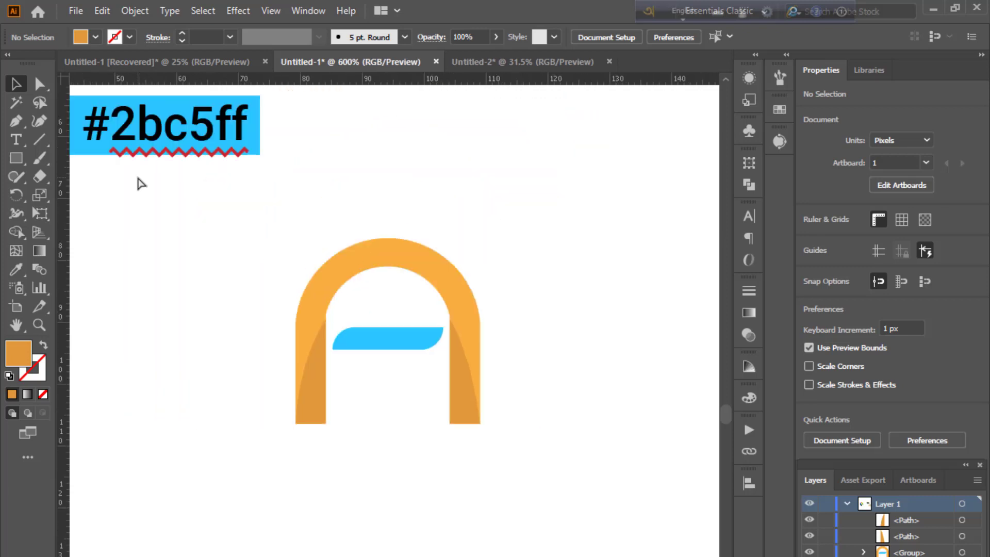
key("ctrl+plus")
key("ctrl+plus")
key("ctrl+plus")
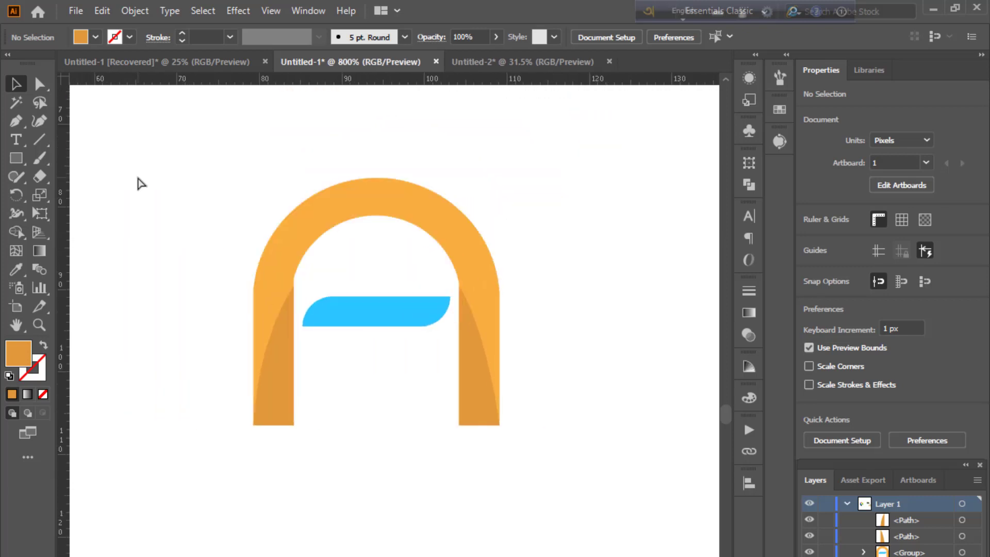
left_click_drag(365, 345, 330, 430)
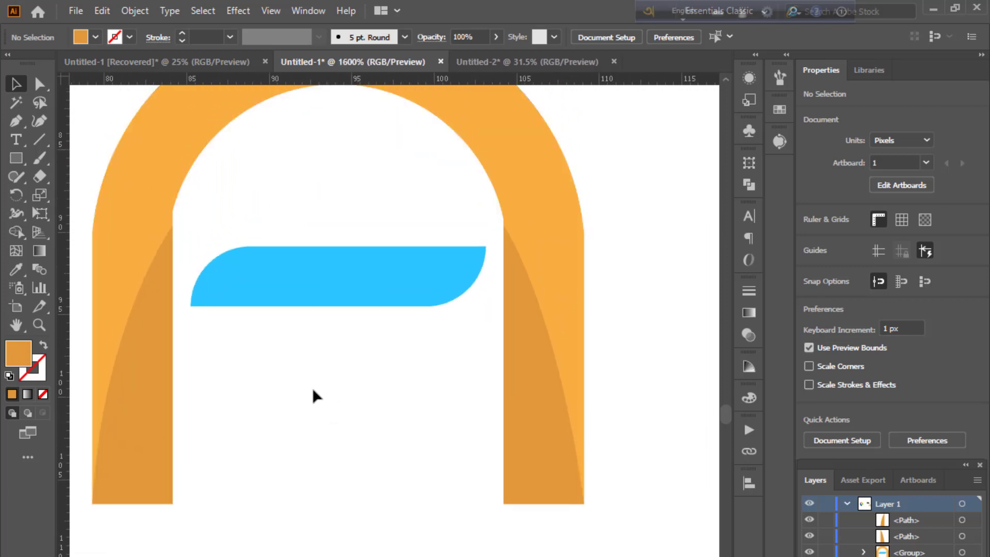
left_click(331, 267)
left_click(258, 175)
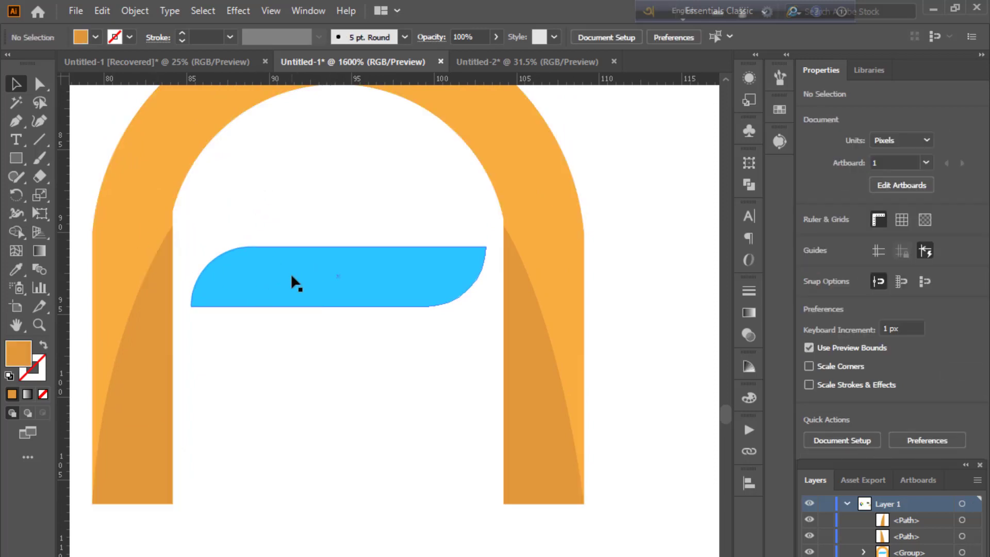
left_click(277, 255)
left_click(268, 187)
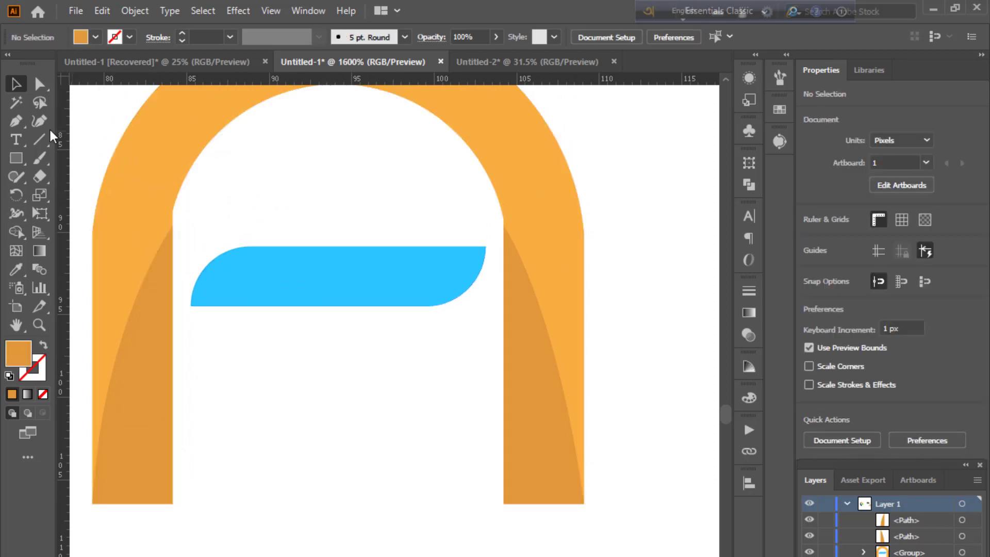
Draw a closed Pen shape over the crossbar's lower part, curving from its lower-left corner to its upper-right corner.
left_click(16, 121)
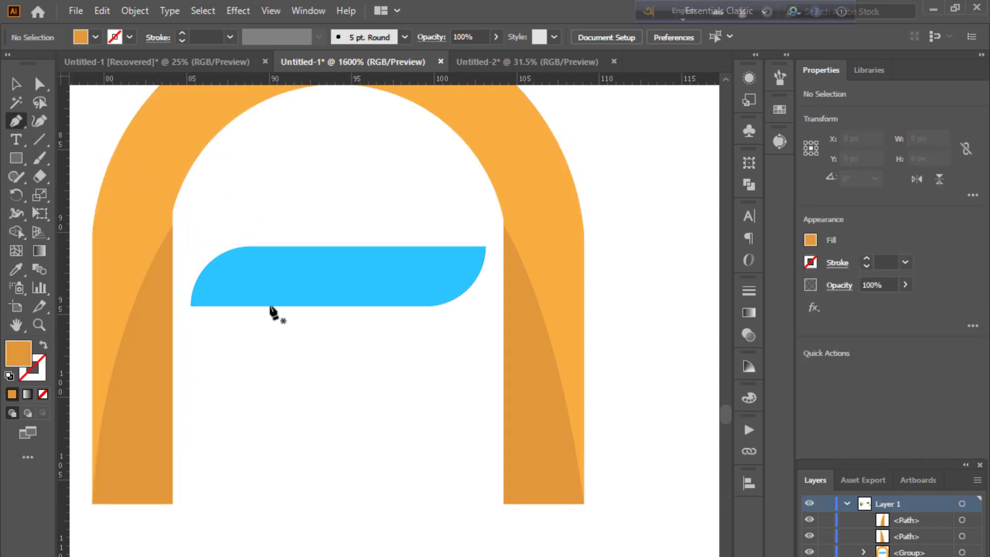
left_click(191, 307)
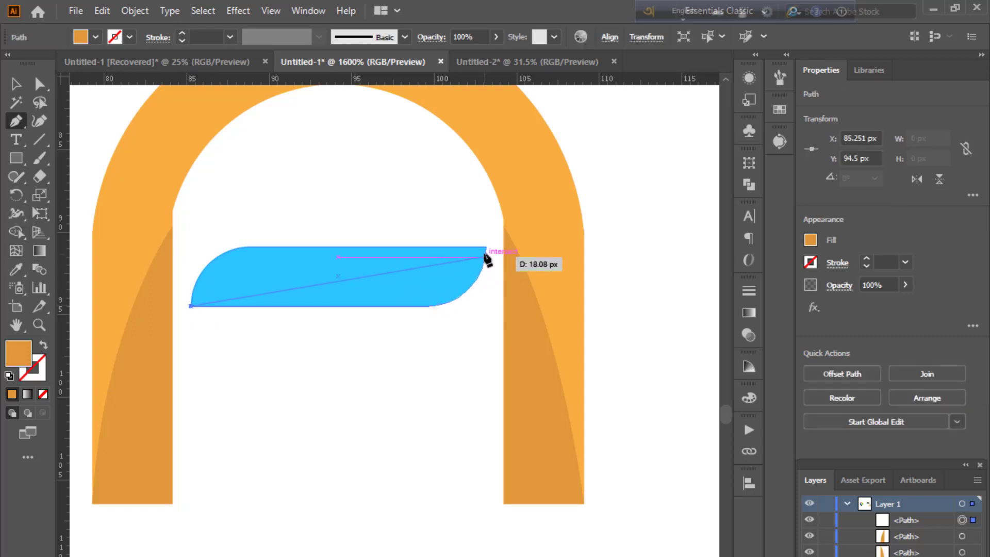
left_click_drag(486, 247, 540, 194)
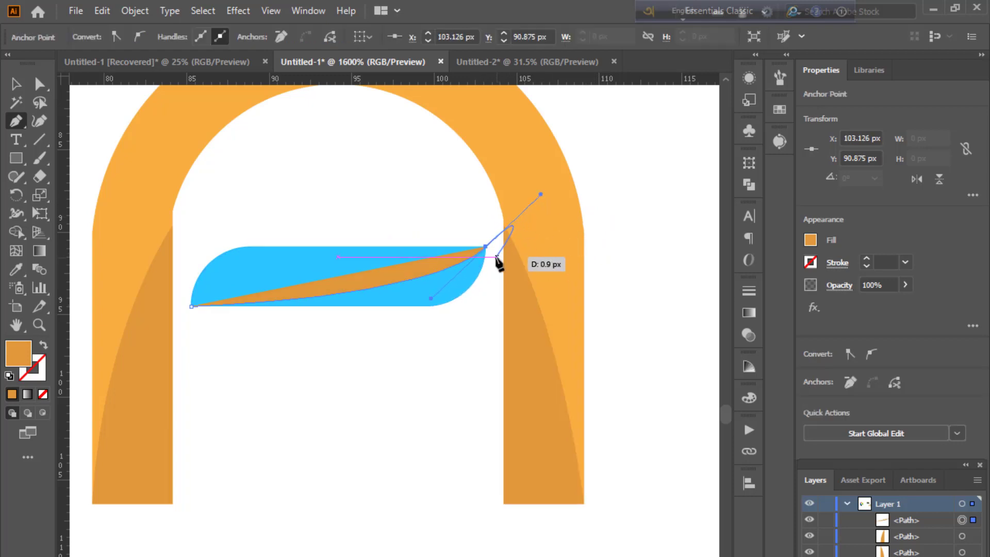
left_click(448, 339)
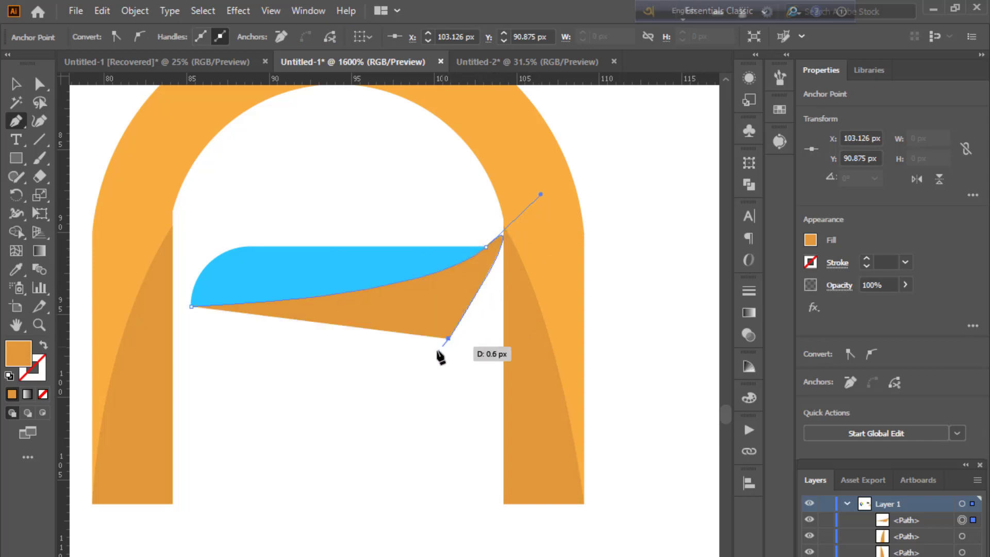
left_click(326, 365)
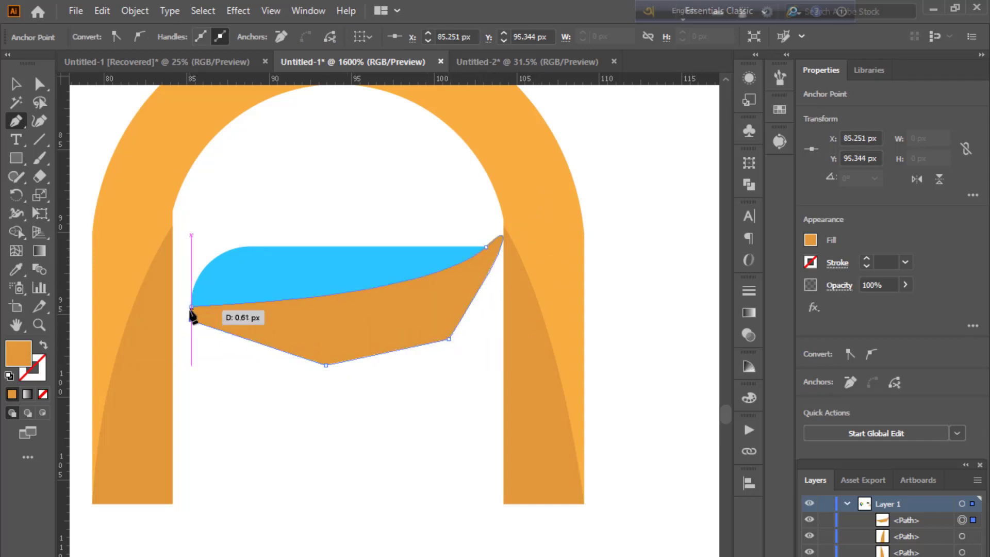
left_click(191, 307)
Trim away the part of the new Pen shape outside the crossbar with the Shape Builder tool, and deselect the artwork.
left_click(15, 84)
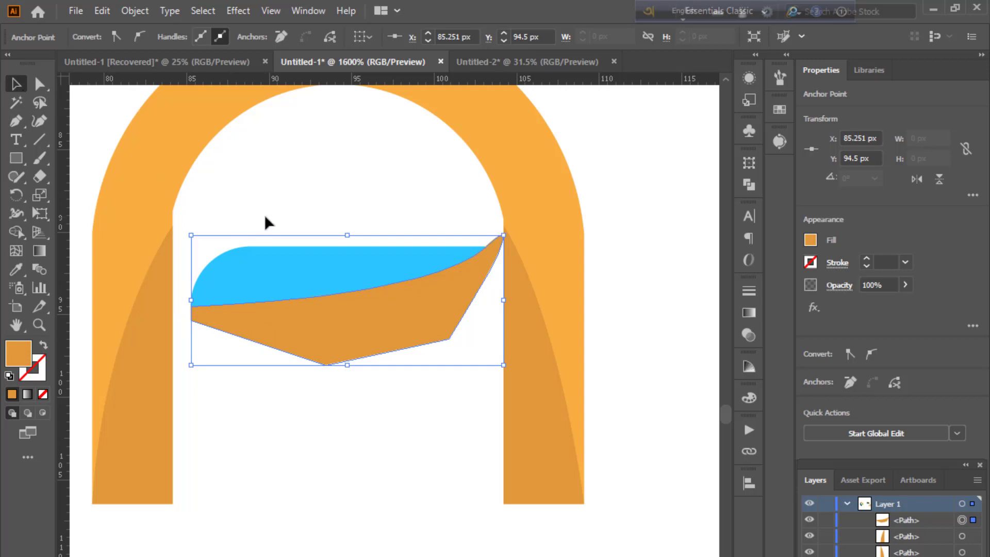
left_click_drag(335, 384, 337, 385)
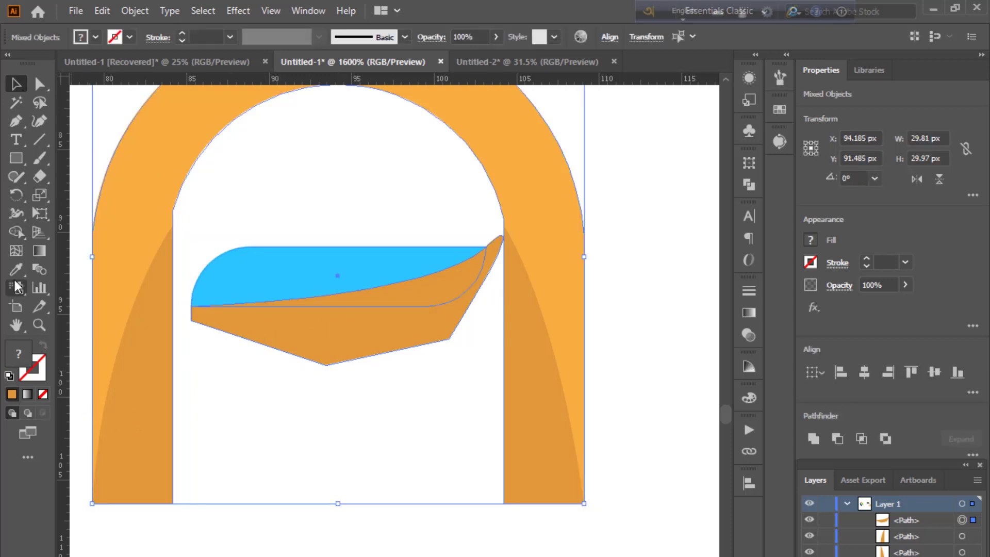
left_click(13, 238)
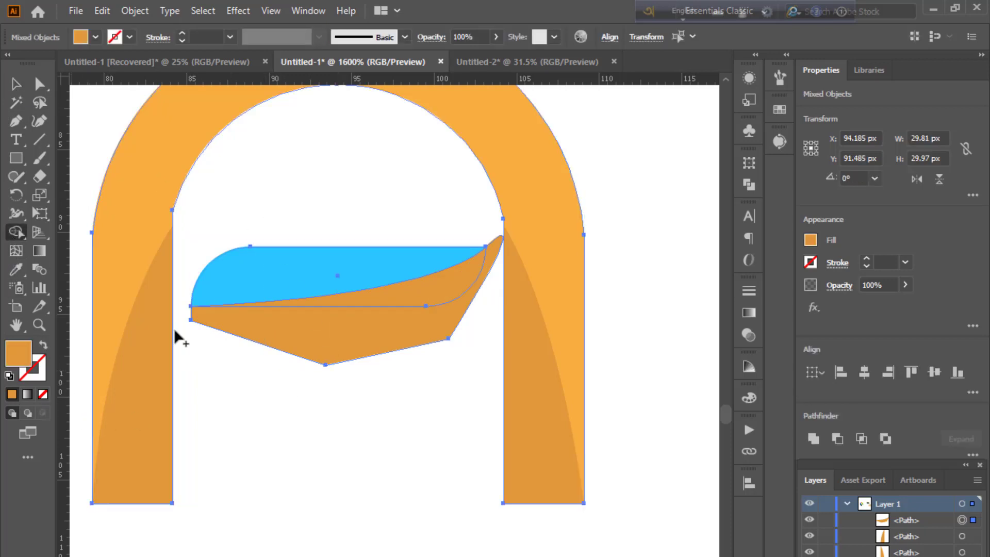
left_click(348, 339, "alt")
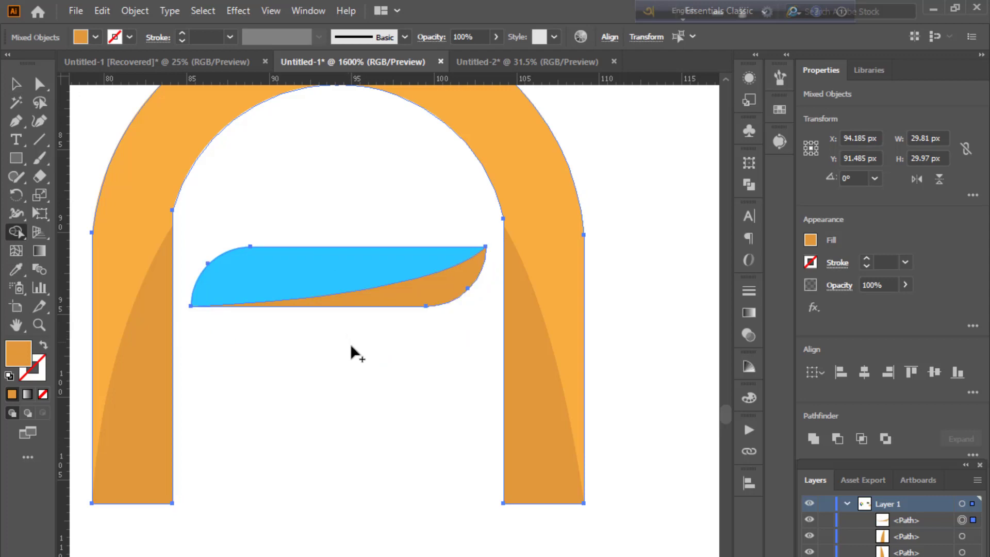
left_click(17, 83)
left_click(355, 184)
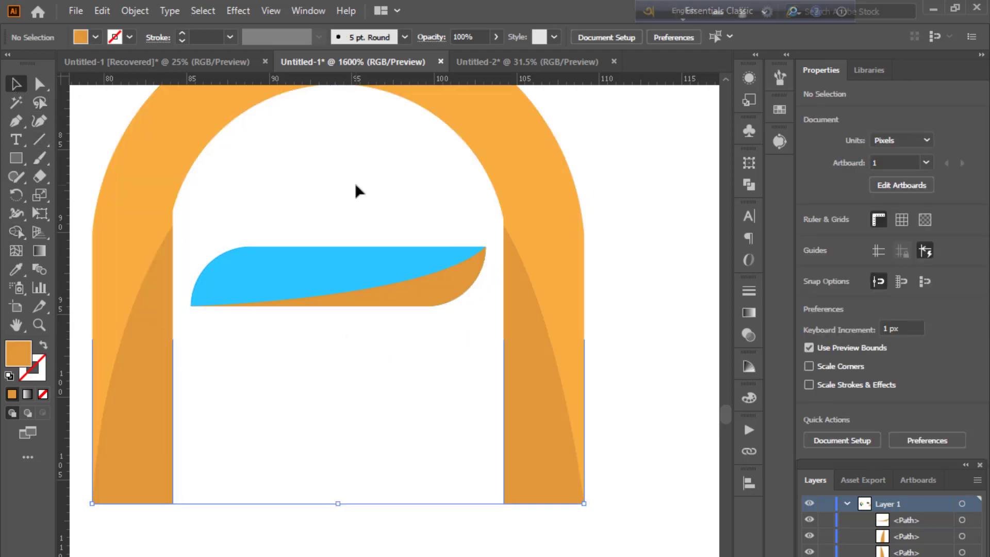
Fill the crossbar's lower curved piece with the crossbar's blue using the Eyedropper, and darken that blue slightly.
left_click(435, 298)
double_click(24, 276)
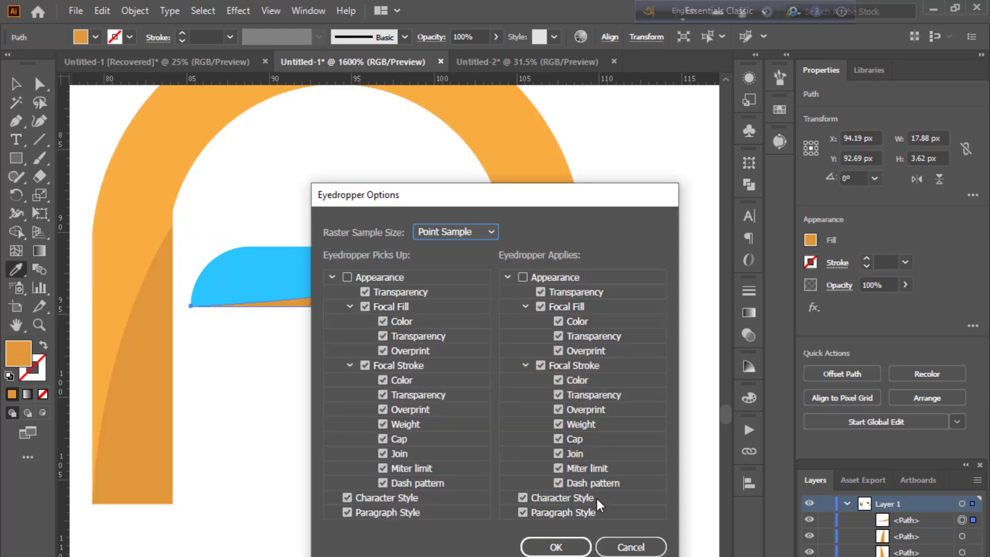
left_click(634, 548)
left_click(358, 271)
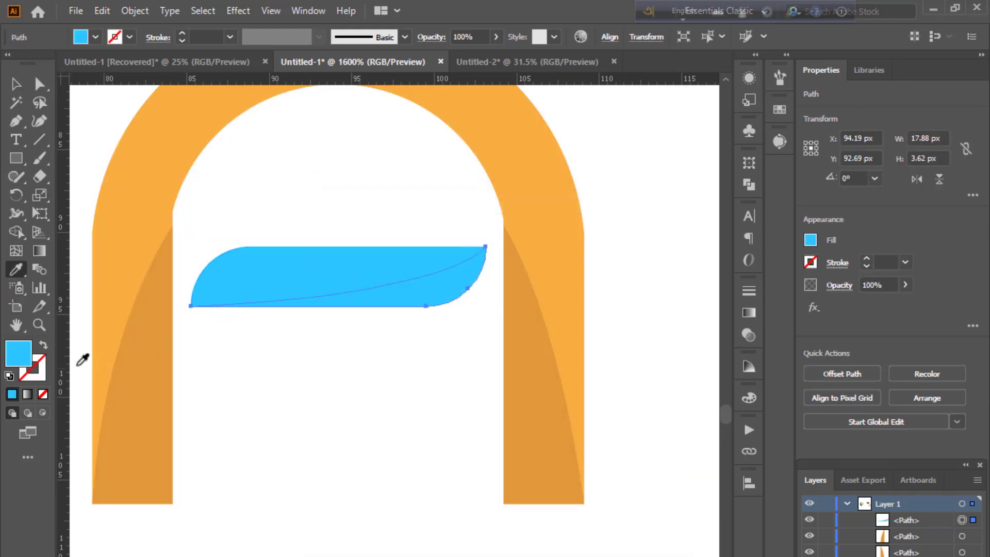
double_click(22, 357)
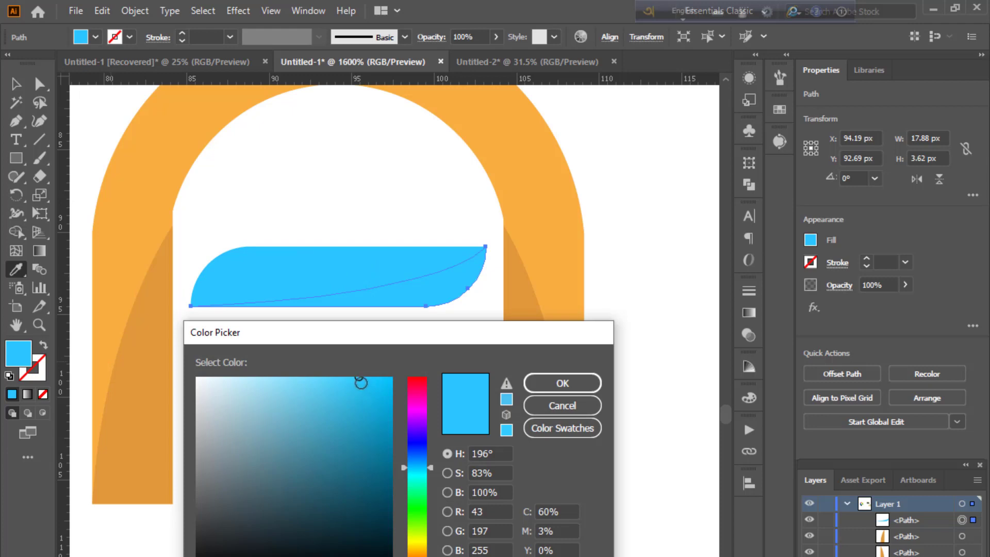
left_click_drag(361, 382, 365, 403)
left_click(551, 386)
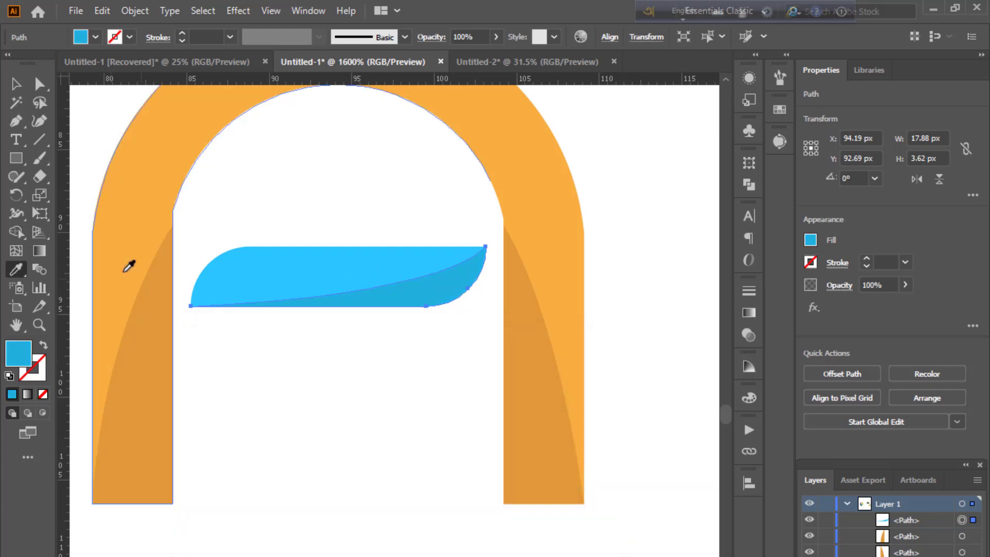
Deselect the crossbar shading and examine the whole letter A from farther out, together with the color code labels.
left_click(21, 86)
left_click(287, 405)
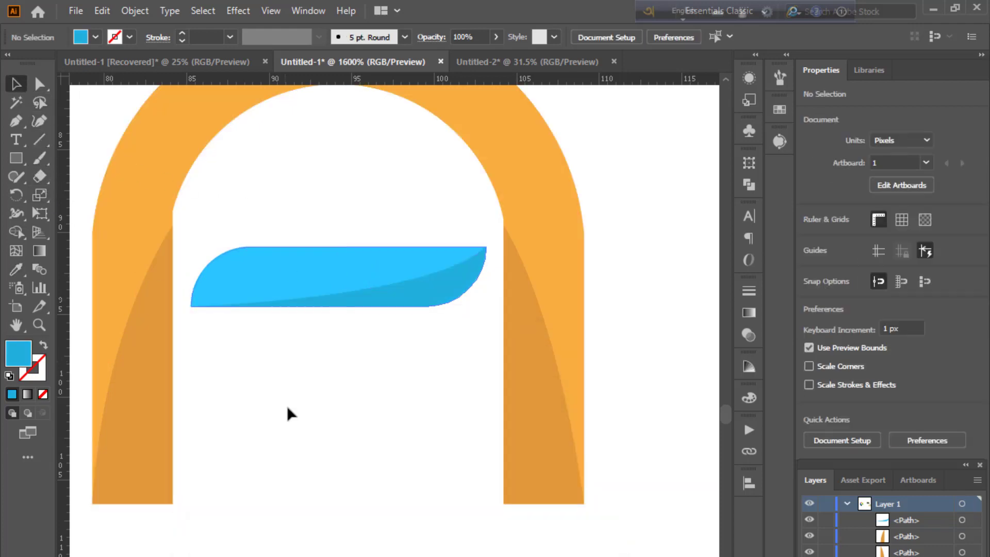
key("ctrl+minus")
key("ctrl+minus")
key("ctrl+minus")
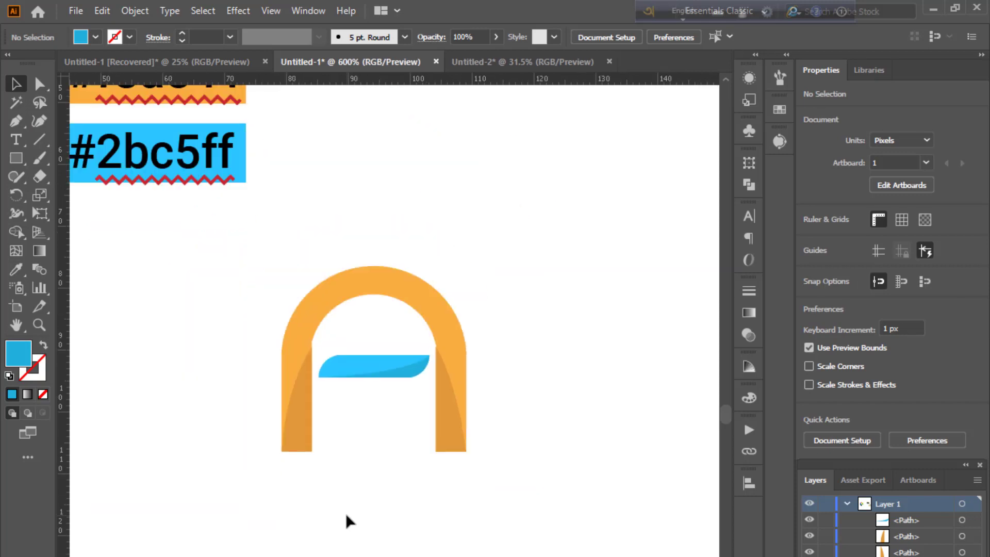
key("ctrl+minus")
key("ctrl+minus")
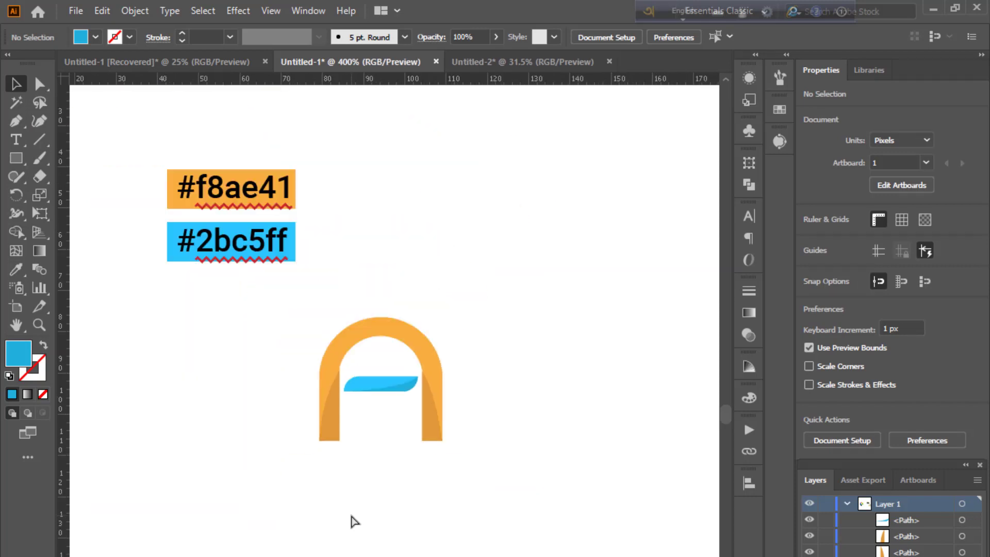
key("ctrl+plus")
key("ctrl+plus")
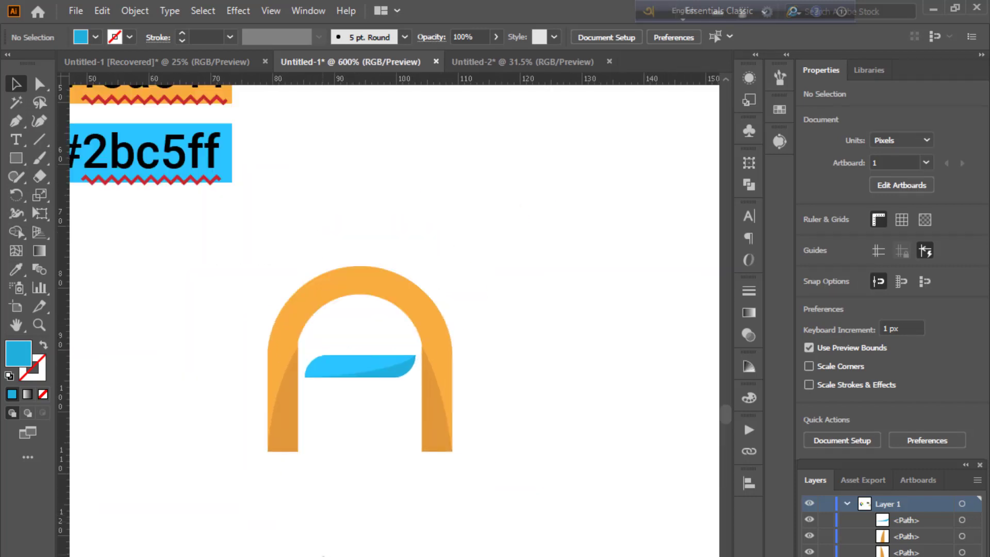
Group all the pieces of the letter A, including the crossbar and the shading, and deselect the group.
left_click_drag(318, 465, 363, 394)
left_click_drag(298, 258, 503, 434)
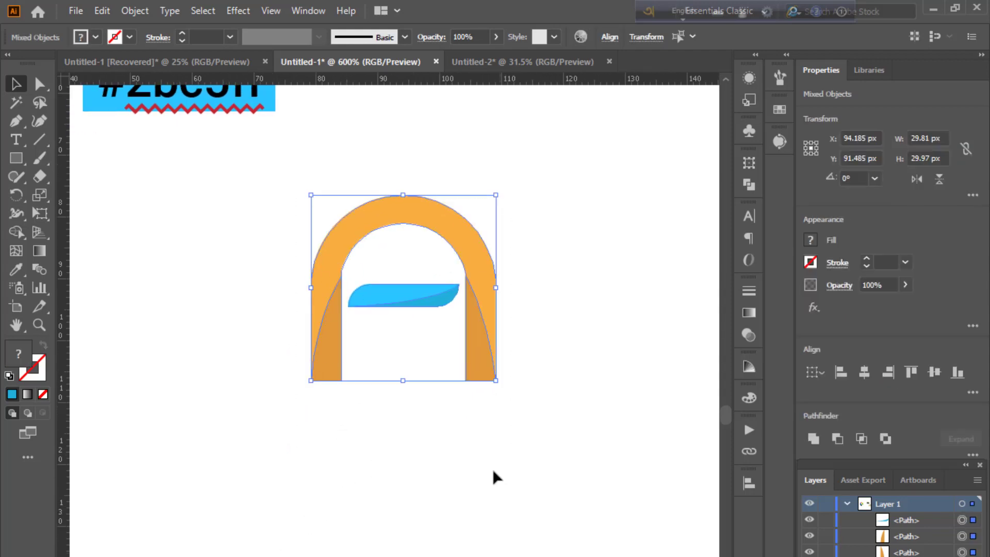
key("ctrl+g")
left_click(366, 458)
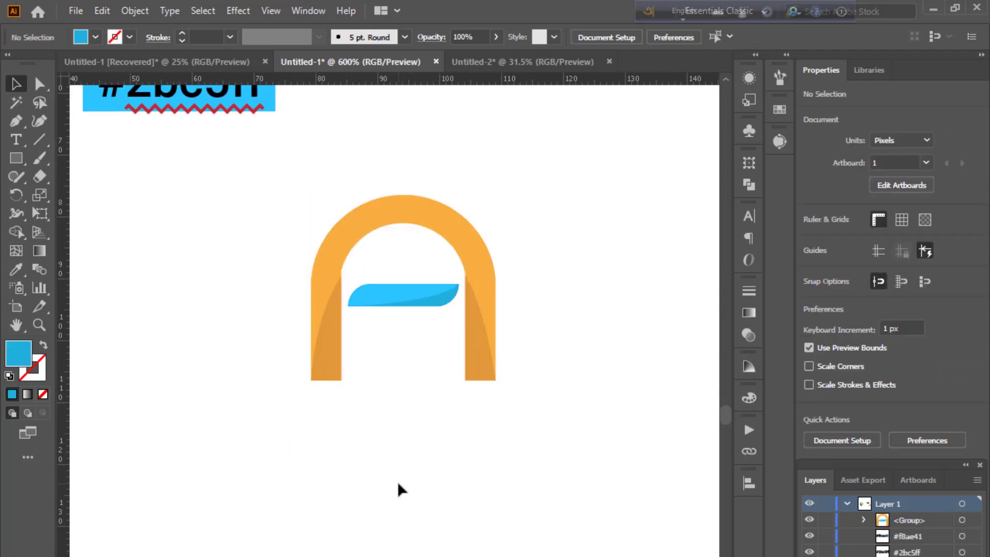
Add the text "COMPANY" below the letter A and move it up close beneath the legs.
left_click(16, 139)
left_click(299, 456)
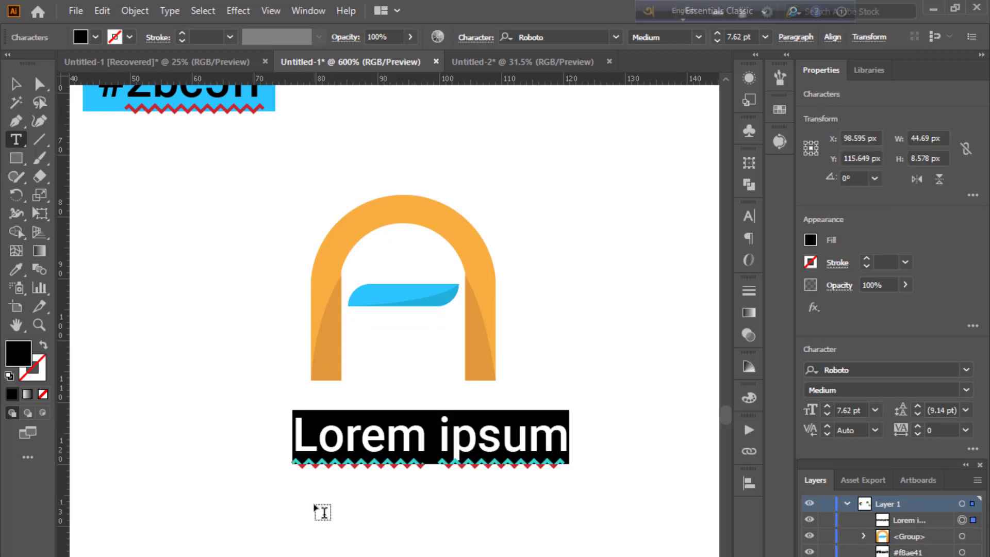
key("BackSpace")
type("COMPANY")
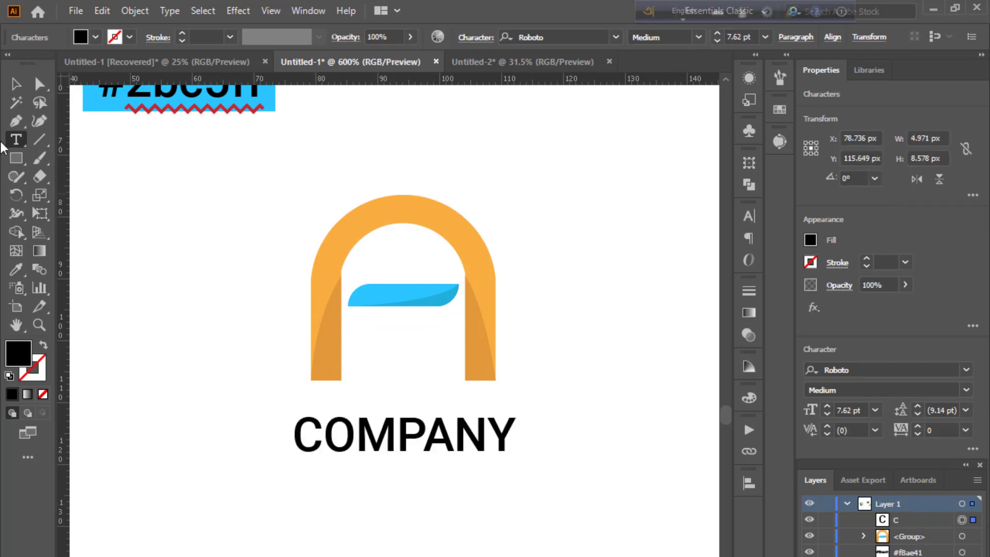
key("Escape")
left_click_drag(410, 434, 420, 412)
left_click(422, 497)
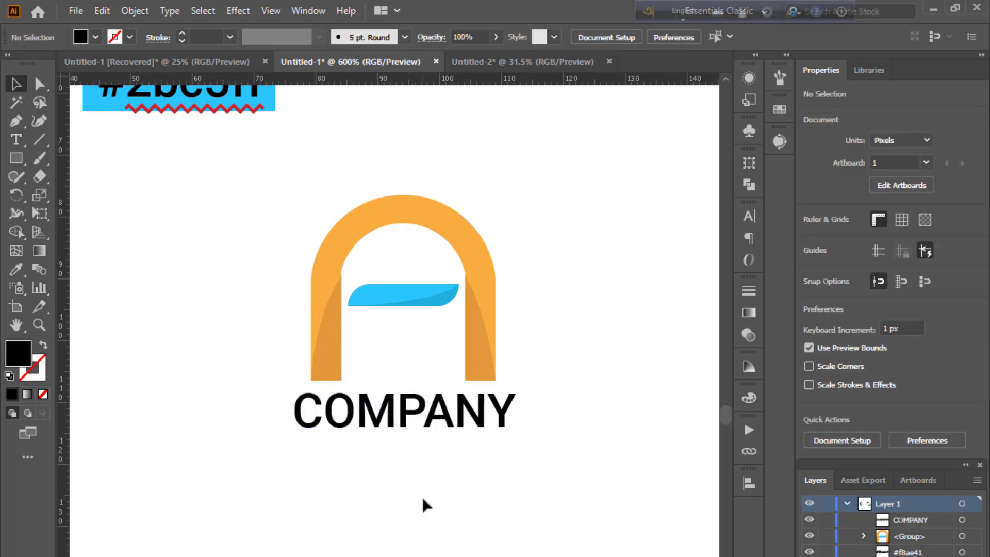
Center the letter A group and the COMPANY text on each other horizontally, and deselect them.
left_click_drag(375, 502, 453, 300)
left_click(748, 482)
left_click(596, 517)
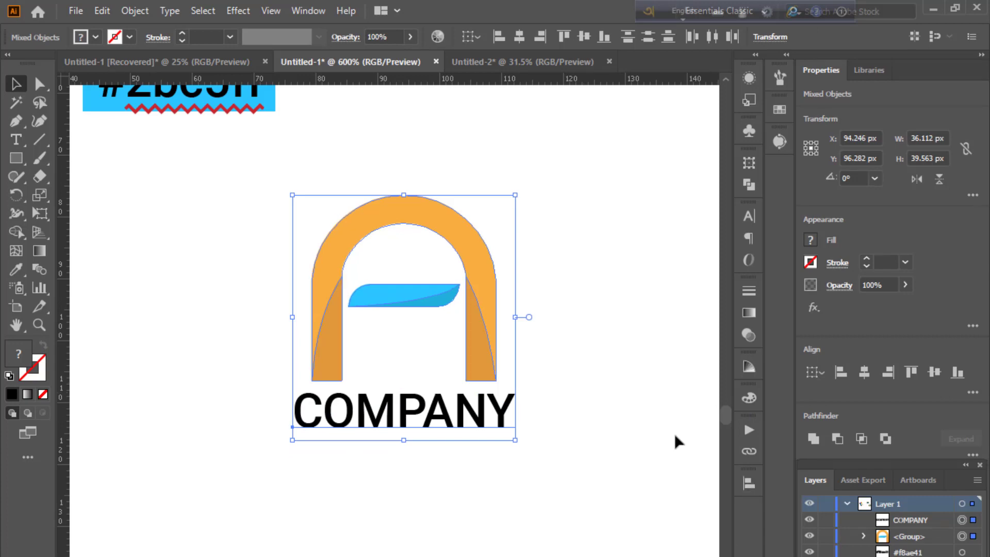
left_click(660, 412)
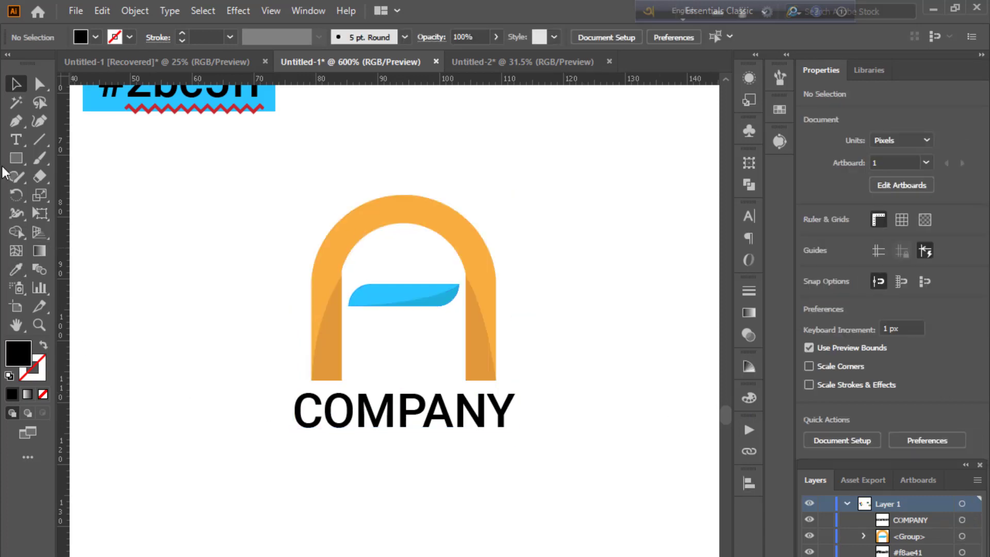
Add a second text line reading "Your tagline" below COMPANY.
left_click(12, 141)
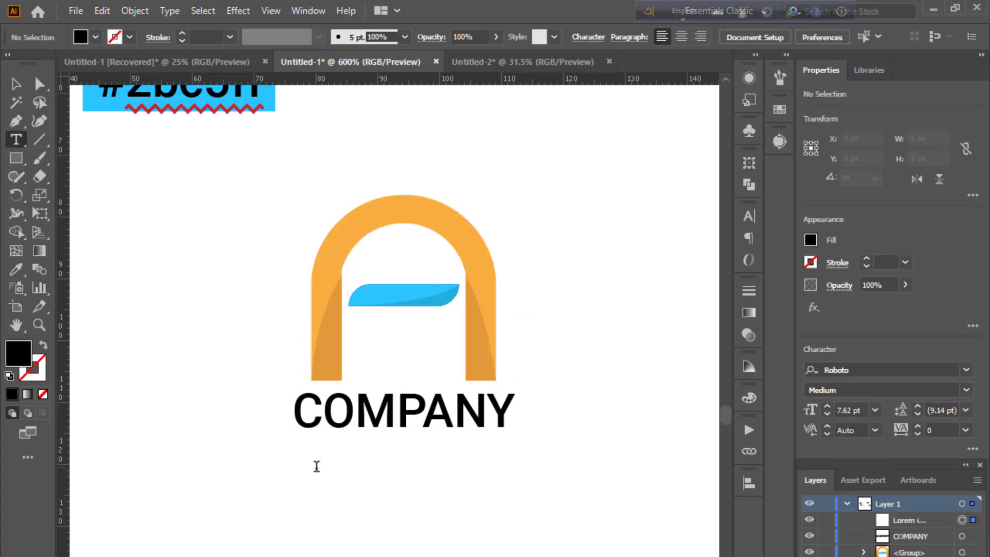
left_click(316, 470)
type("YOUR")
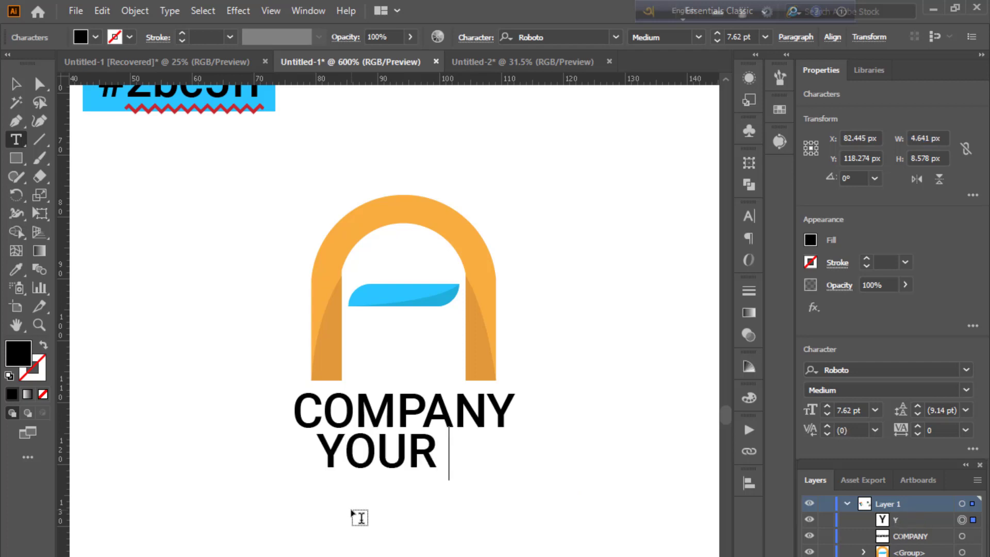
key("BackSpace")
key("BackSpace")
key("BackSpace")
key("BackSpace")
key("BackSpace")
type("Your t")
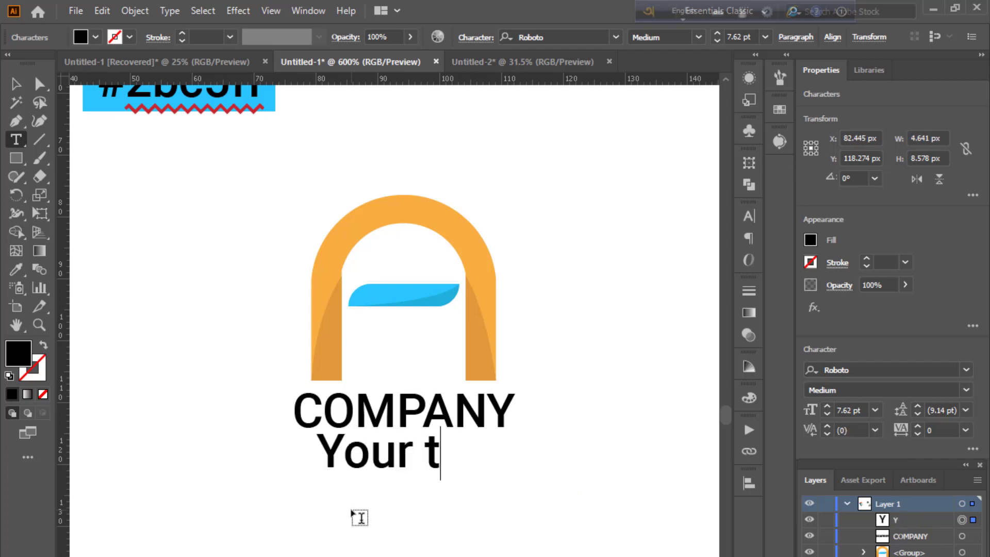
type("agline")
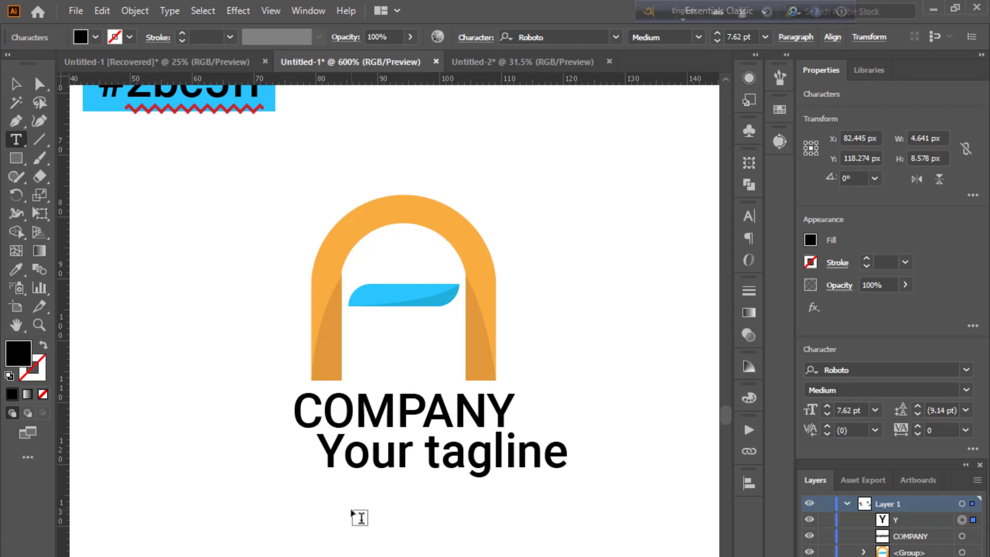
Capitalize the second word of the tagline and extend the line to read "Your Tagline Here".
key("Left")
key("Left")
key("Left")
key("Left")
key("Left")
key("Left")
key("Left")
key("BackSpace")
type("T")
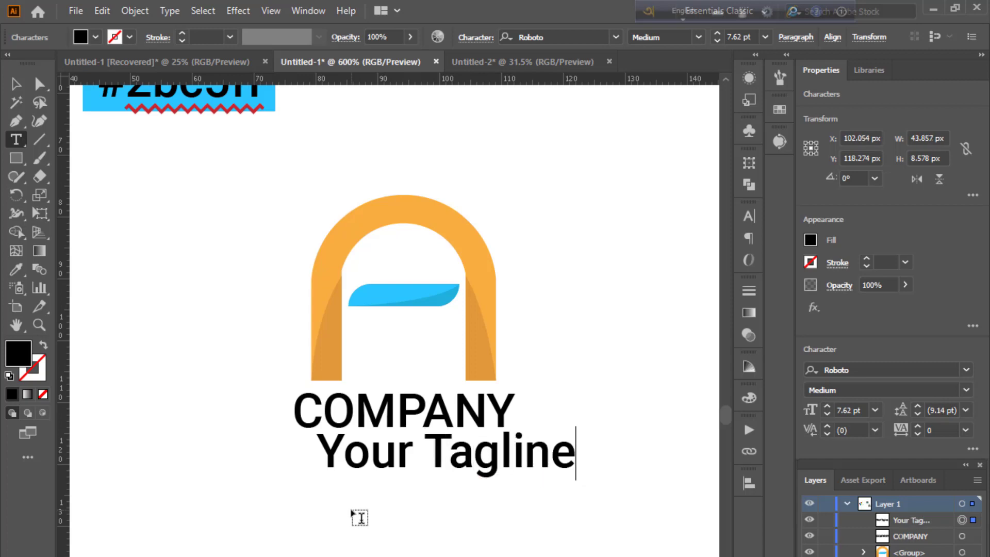
key("End")
type("Here")
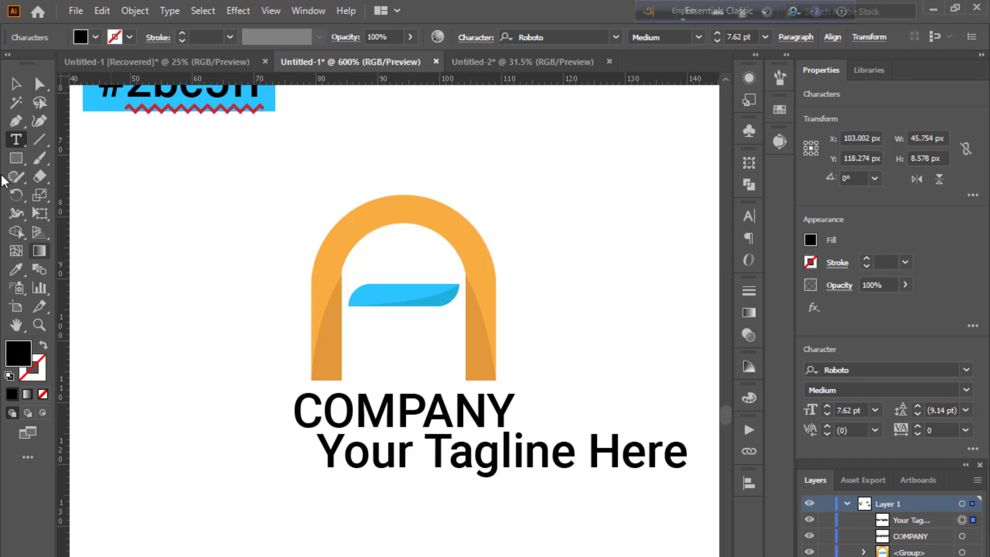
Scale the tagline down to nearly the width of COMPANY and place it centered directly beneath that word.
key("Escape")
key("Return")
left_click(567, 508)
left_click(508, 441)
left_click_drag(510, 428, 387, 453)
left_click_drag(518, 469, 520, 471)
left_click(534, 498)
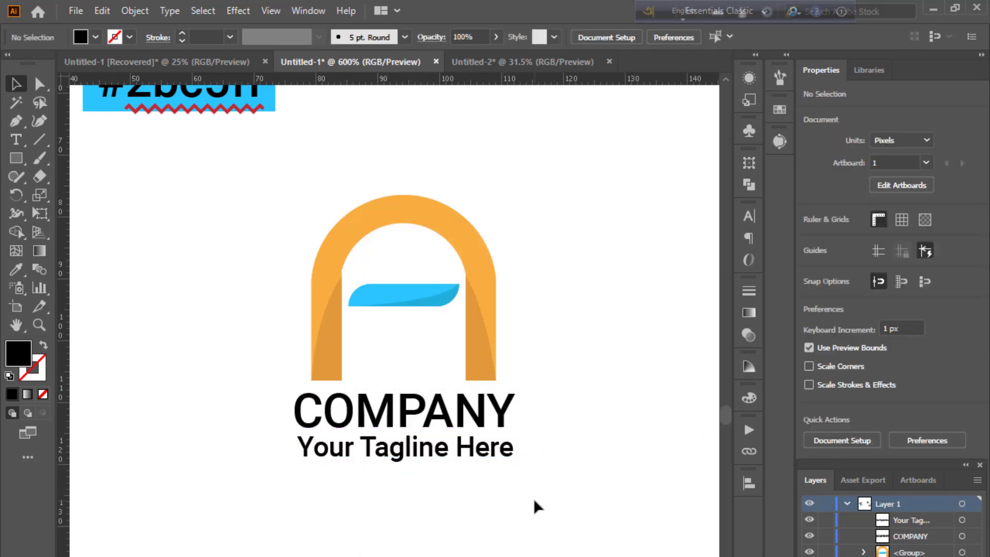
Recolor the COMPANY text with the darker orange of the leg shading using the Eyedropper, and deselect it.
left_click(409, 427)
key("i")
left_click(330, 253)
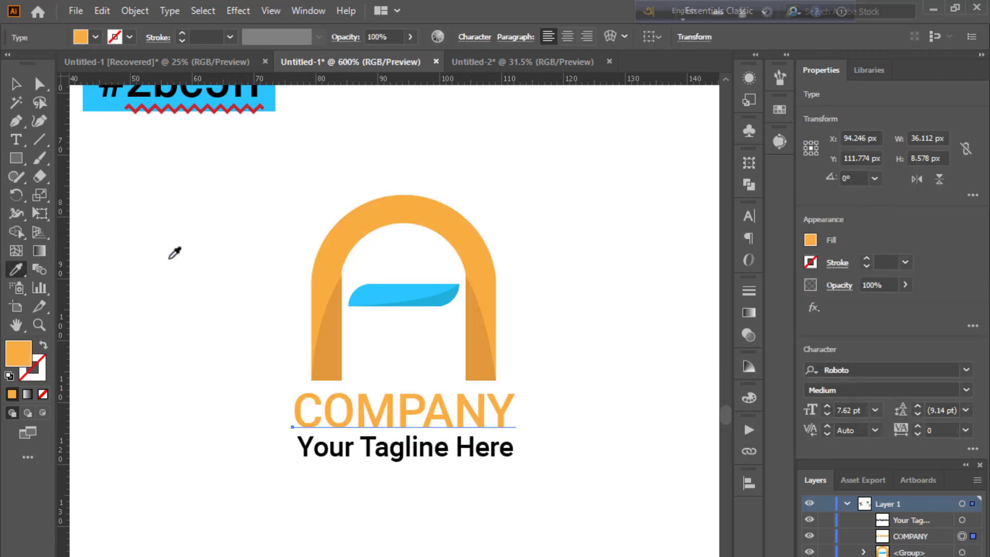
left_click(329, 336)
left_click(16, 84)
left_click(211, 416)
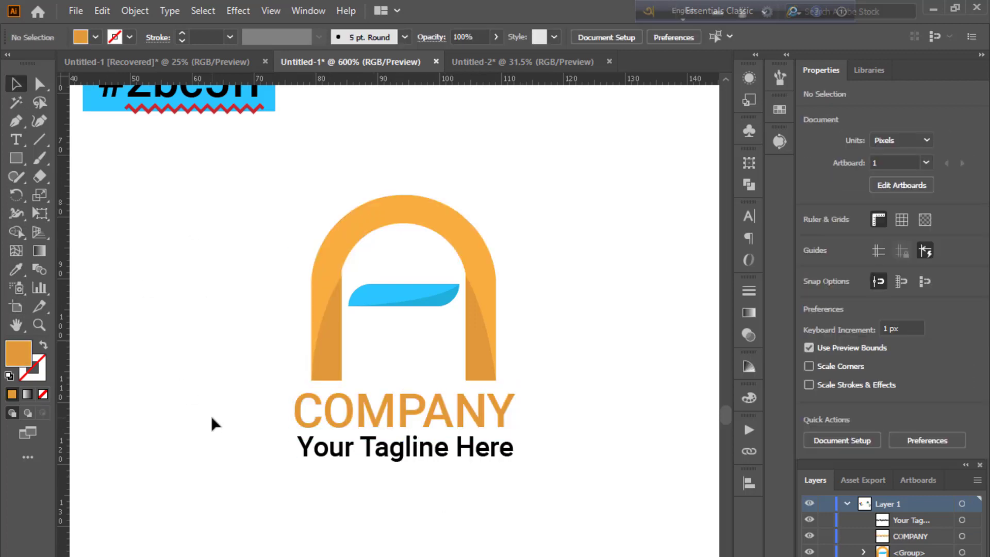
Recolor the tagline with the darker blue of the crossbar's shading using the Eyedropper.
left_click(304, 447)
key("i")
left_click(438, 297)
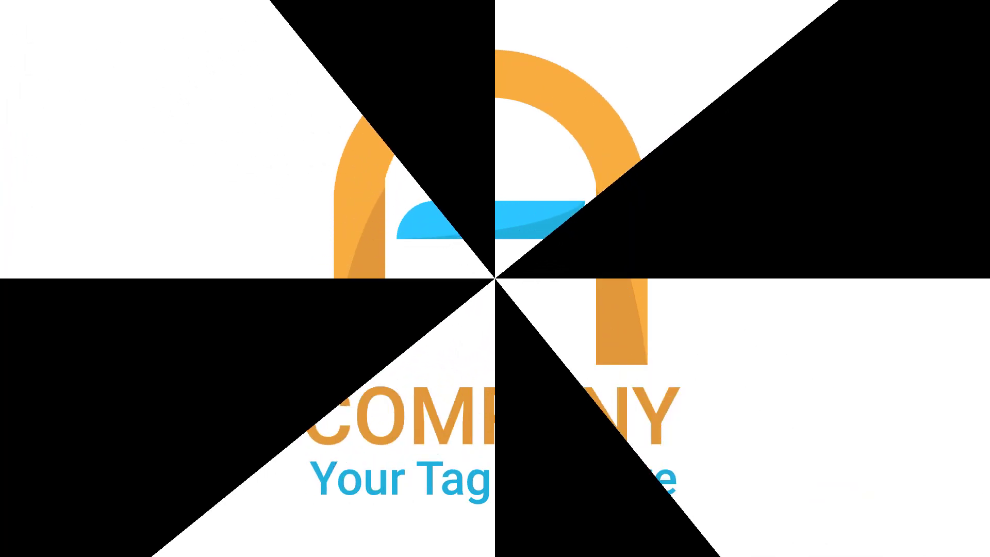